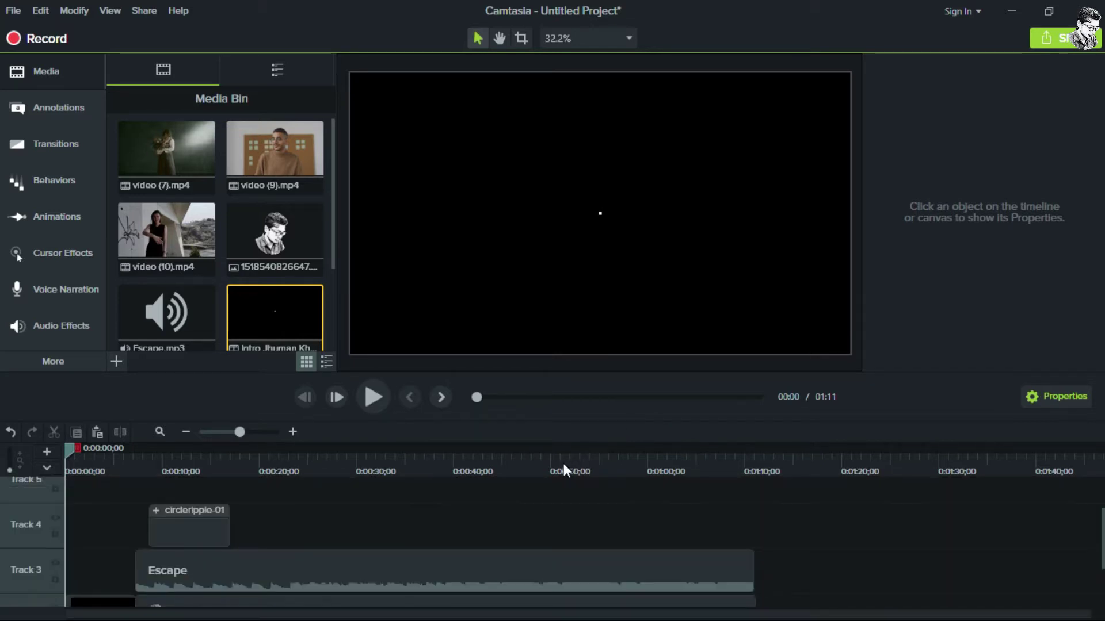
Clear the timeline by deleting all clips from every track
{"action": "scroll", "coordinate": [450, 511], "scroll_direction": "down", "scroll_amount": 1}
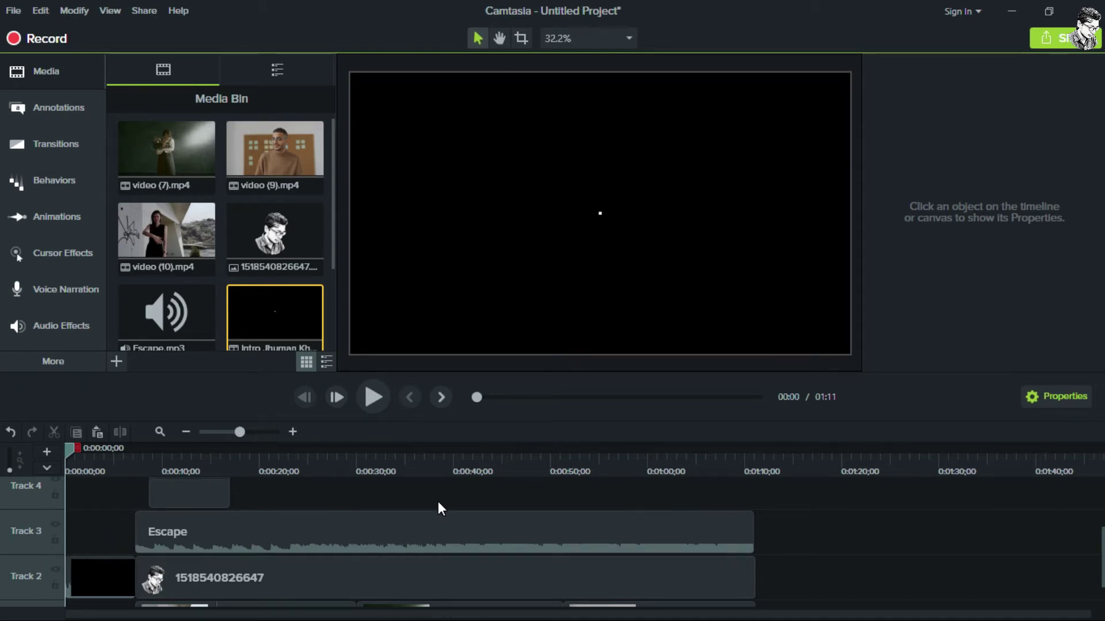
{"action": "scroll", "coordinate": [437, 501], "scroll_direction": "down", "scroll_amount": 1}
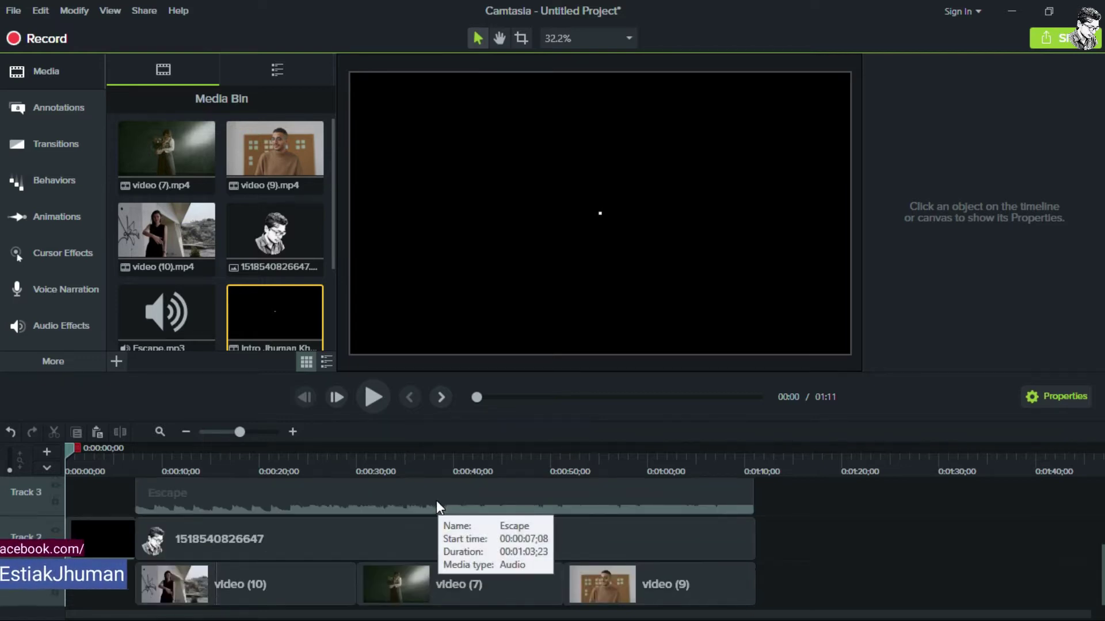
{"action": "scroll", "coordinate": [419, 560], "scroll_direction": "up", "scroll_amount": 1}
{"action": "scroll", "coordinate": [518, 570], "scroll_direction": "down", "scroll_amount": 1}
{"action": "left_click_drag", "start_coordinate": [822, 567], "coordinate": [93, 478]}
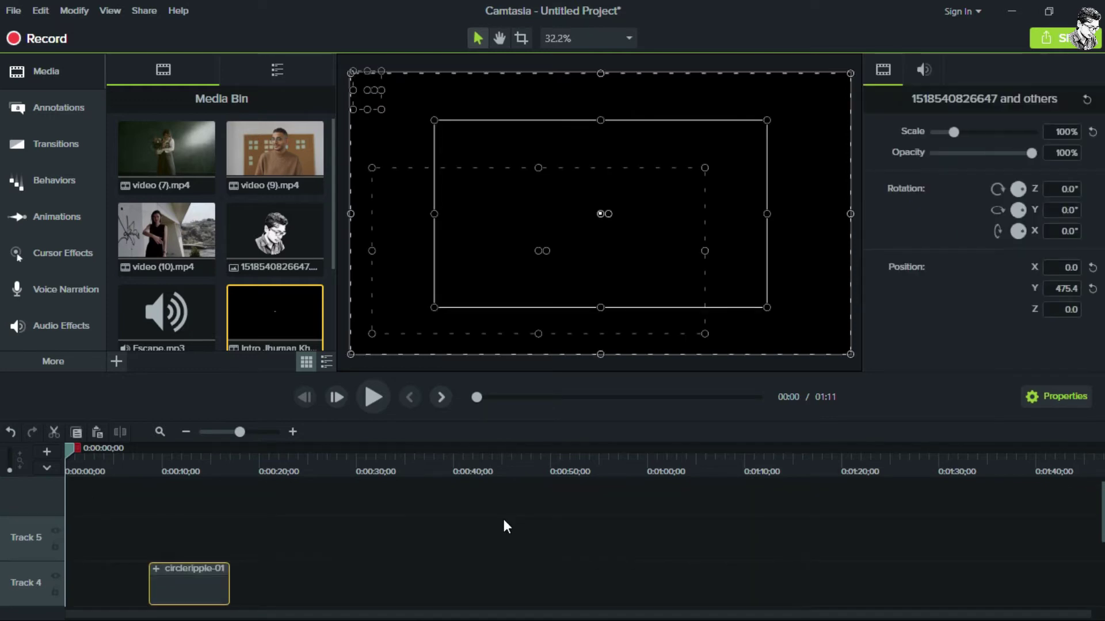
{"action": "key", "text": "Delete"}
Place video (9).mp4 from the media bin on Track 1, starting at 0:00:00;00
{"action": "left_click_drag", "start_coordinate": [244, 135], "coordinate": [63, 582]}
{"action": "left_click_drag", "start_coordinate": [230, 580], "coordinate": [159, 551]}
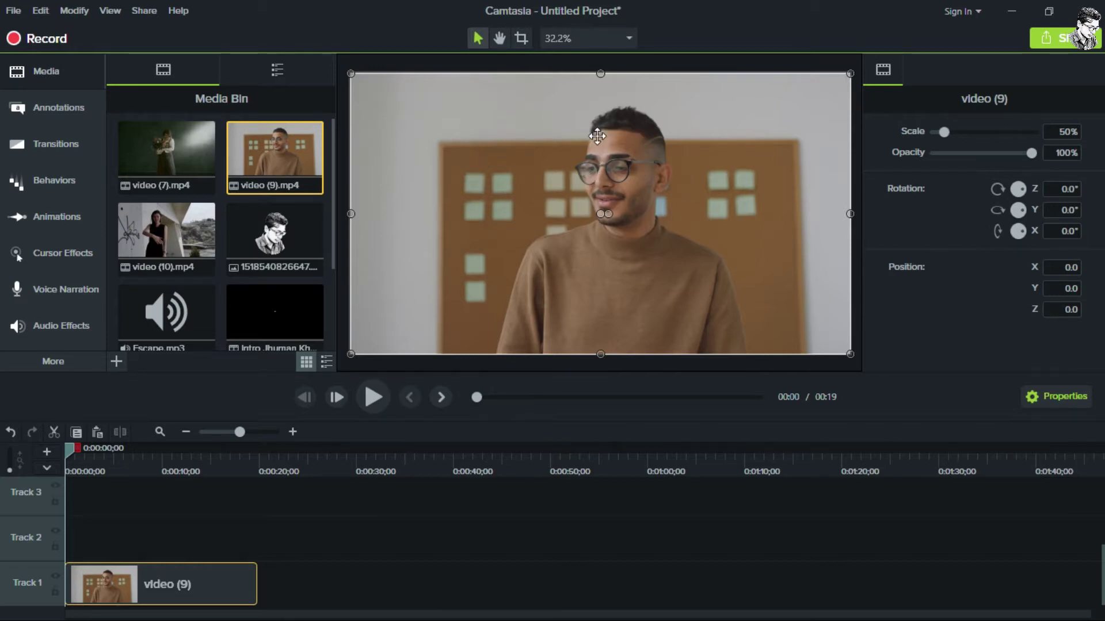
{"action": "left_click_drag", "start_coordinate": [151, 565], "coordinate": [164, 569]}
Tighten the Zoom-n-Pan frame around the man at the start of the video (9) clip, to about 73% zoom
{"action": "left_click", "coordinate": [61, 222]}
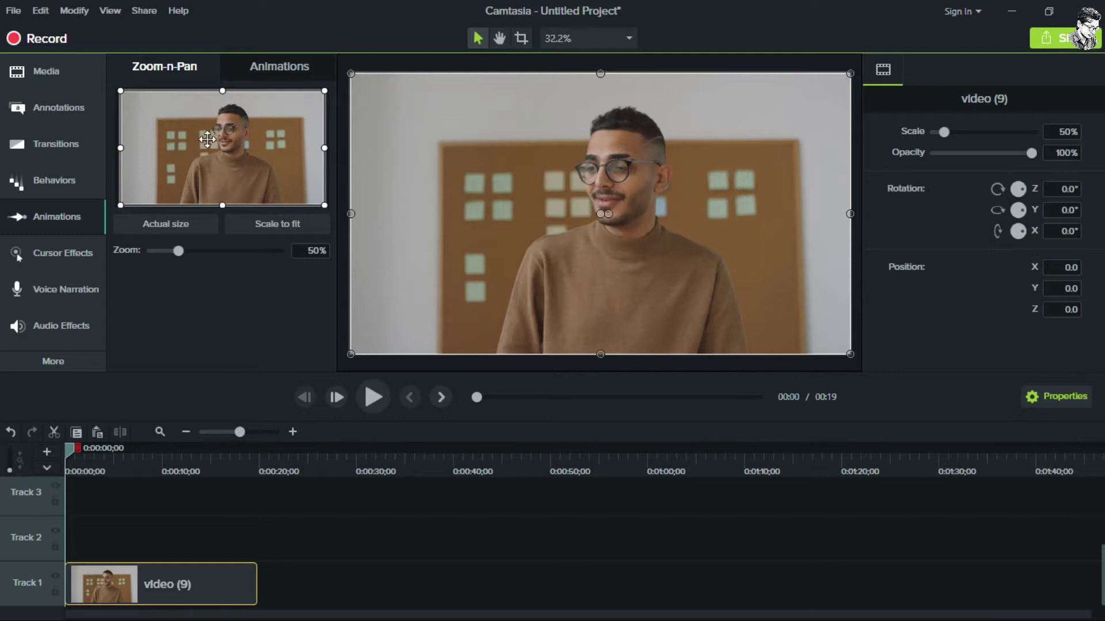
{"action": "left_click", "coordinate": [120, 205]}
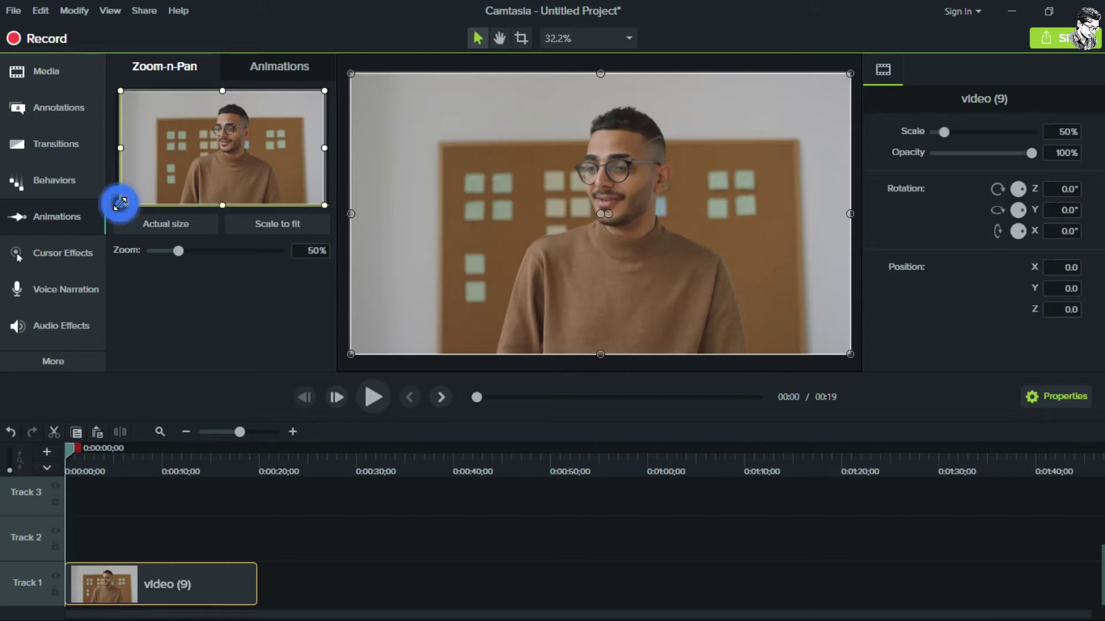
{"action": "left_click", "coordinate": [119, 205]}
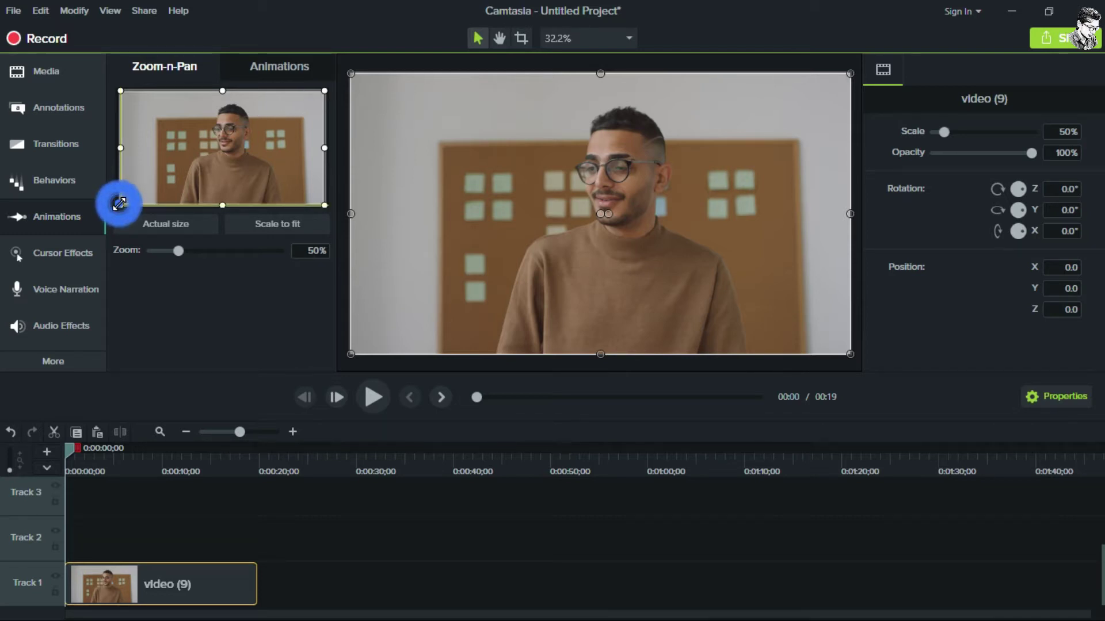
{"action": "left_click_drag", "start_coordinate": [129, 202], "coordinate": [190, 177]}
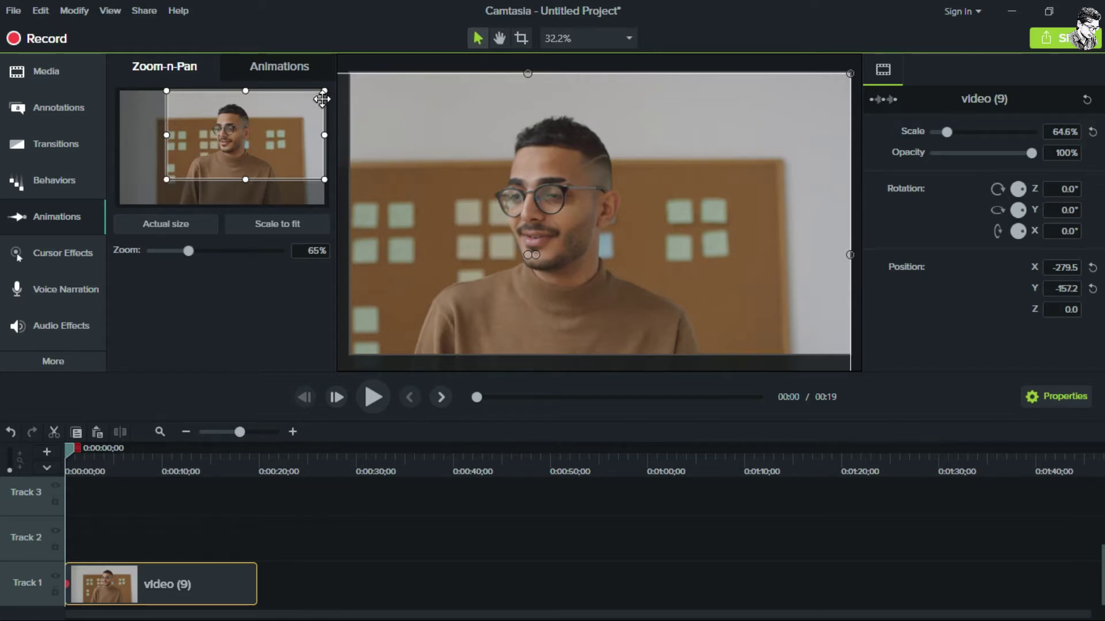
{"action": "left_click_drag", "start_coordinate": [327, 90], "coordinate": [309, 102]}
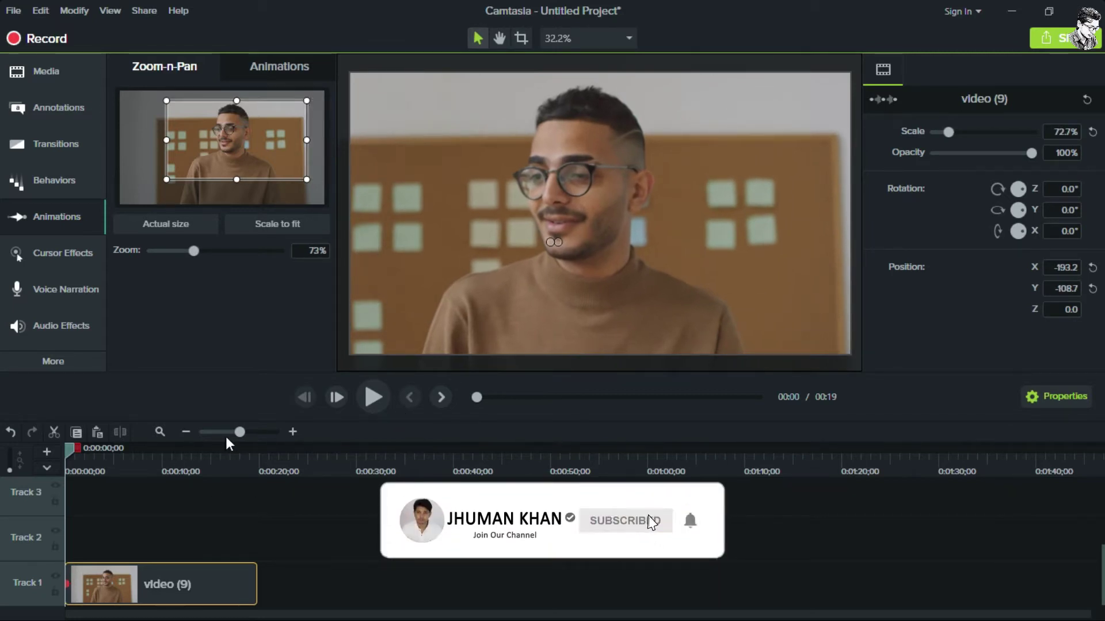
Add a zoom-out animation at 0:00:01;20 by widening the Zoom-n-Pan frame to the full picture at 50% zoom
{"action": "left_click_drag", "start_coordinate": [68, 453], "coordinate": [63, 501]}
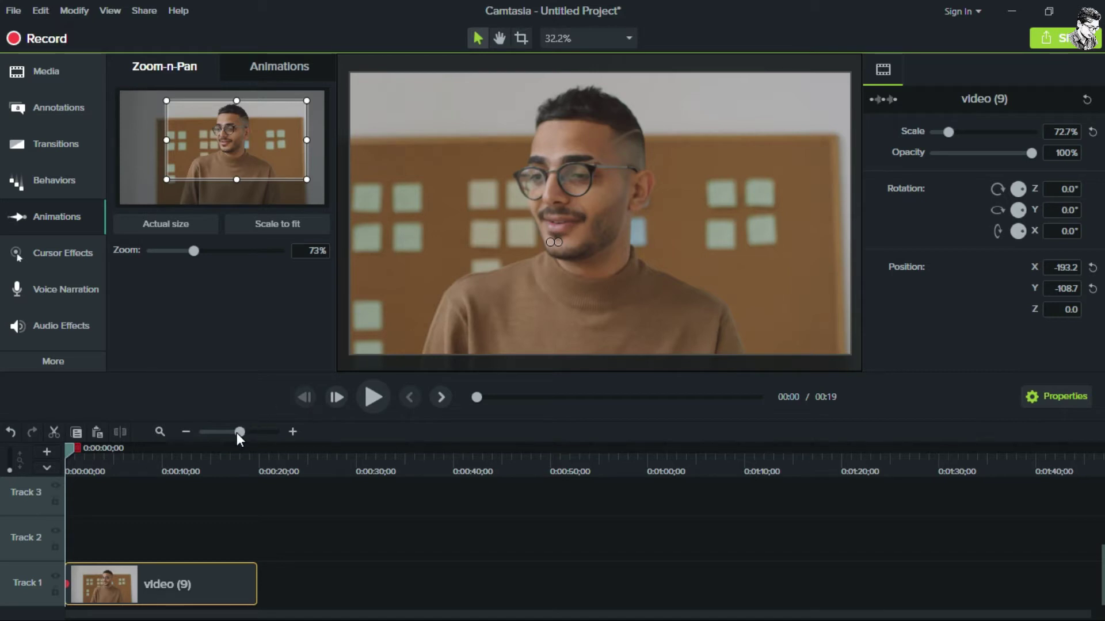
{"action": "left_click_drag", "start_coordinate": [237, 433], "coordinate": [240, 433]}
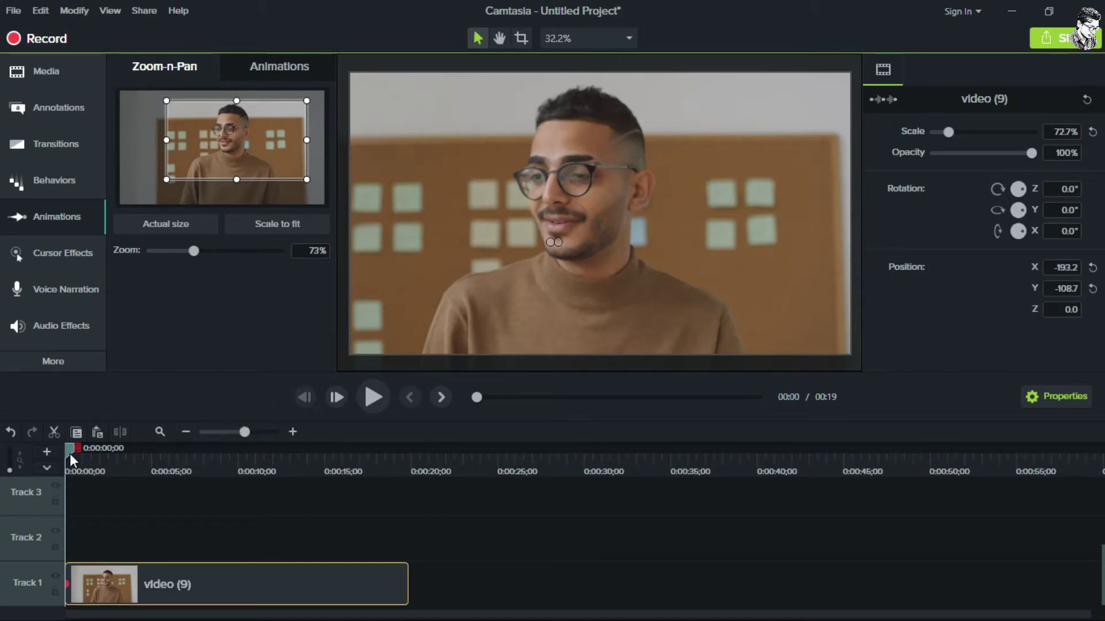
{"action": "left_click_drag", "start_coordinate": [69, 453], "coordinate": [99, 453]}
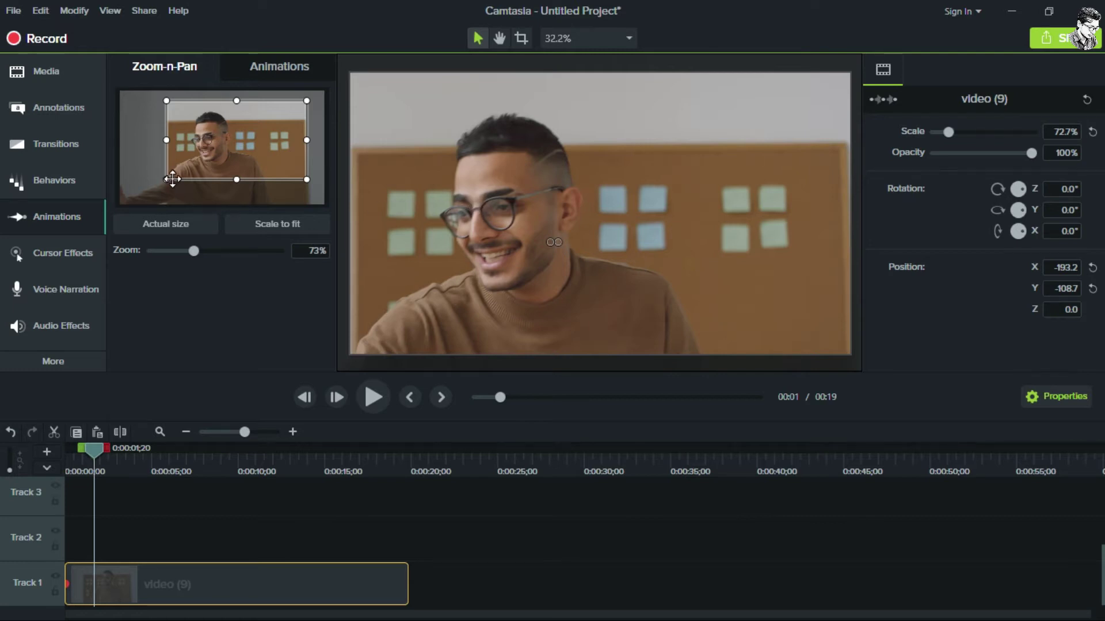
{"action": "left_click_drag", "start_coordinate": [167, 178], "coordinate": [123, 201]}
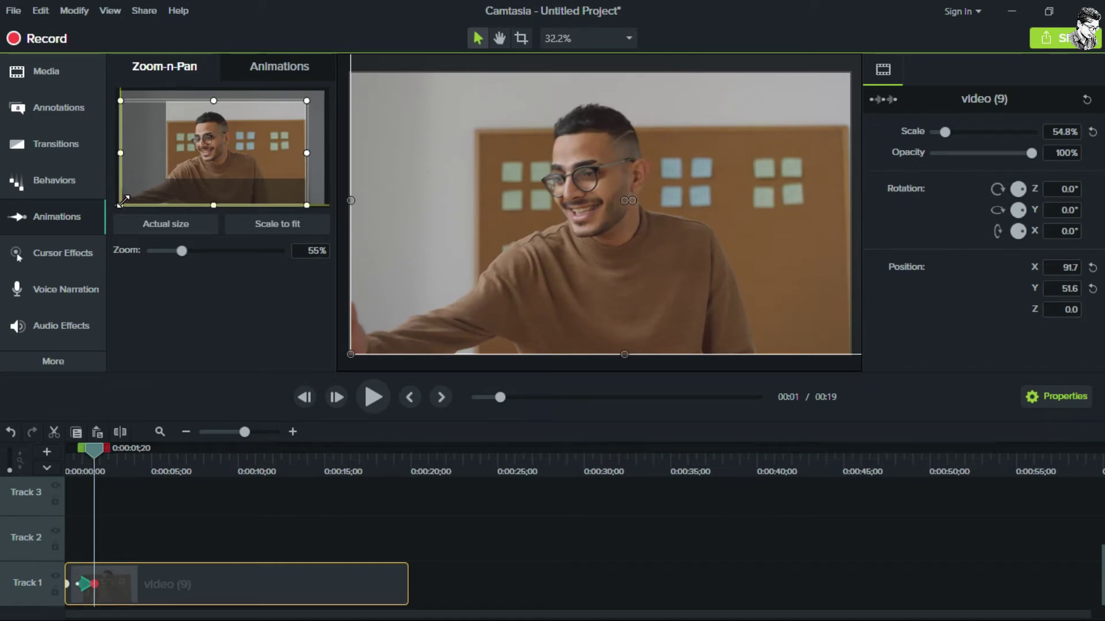
{"action": "left_click_drag", "start_coordinate": [307, 101], "coordinate": [321, 99]}
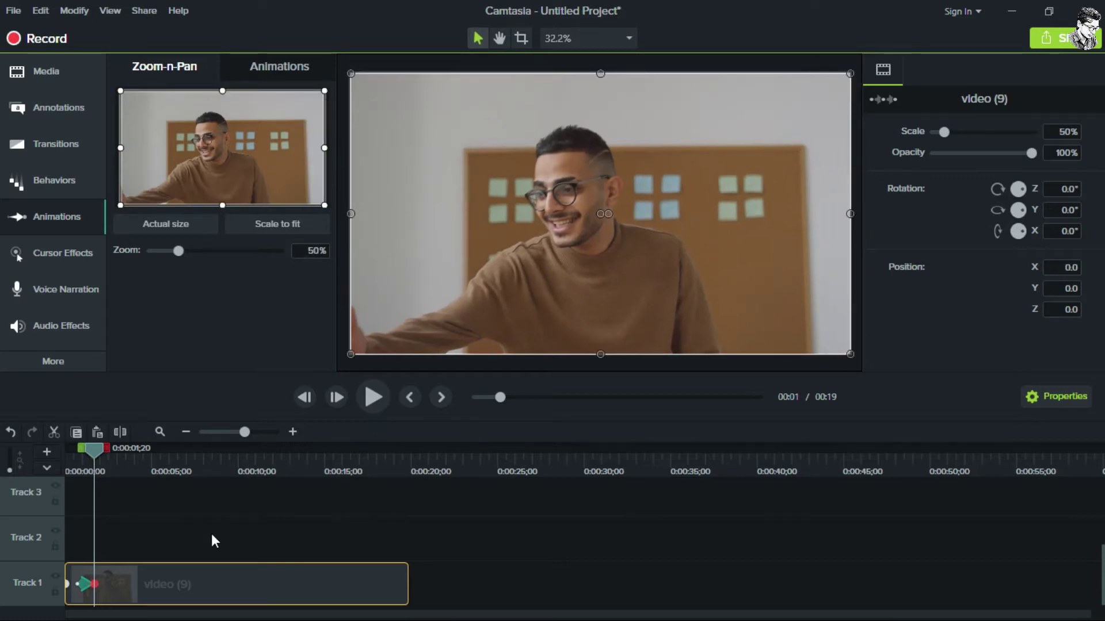
Play the clip from the start to check the zoom-out, then return to 0:00:00;00
{"action": "left_click_drag", "start_coordinate": [102, 451], "coordinate": [49, 458]}
{"action": "left_click", "coordinate": [377, 399]}
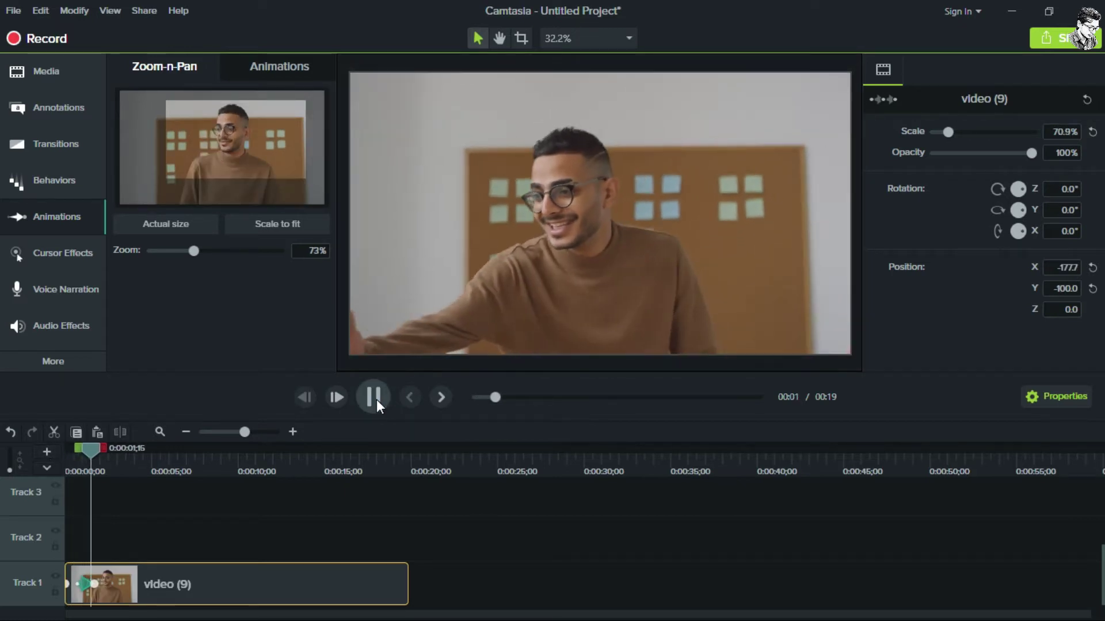
{"action": "left_click_drag", "start_coordinate": [146, 445], "coordinate": [47, 481]}
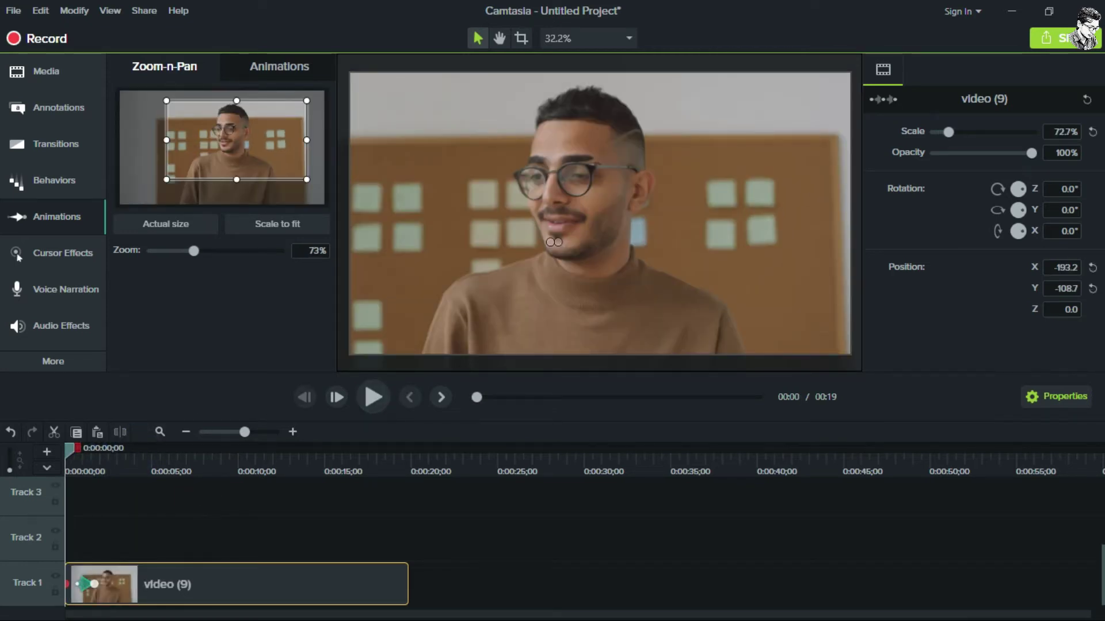
Shorten the zoom-out animation on the video (9) clip by moving its start to about 0:00:01;15
{"action": "left_click_drag", "start_coordinate": [249, 433], "coordinate": [284, 433]}
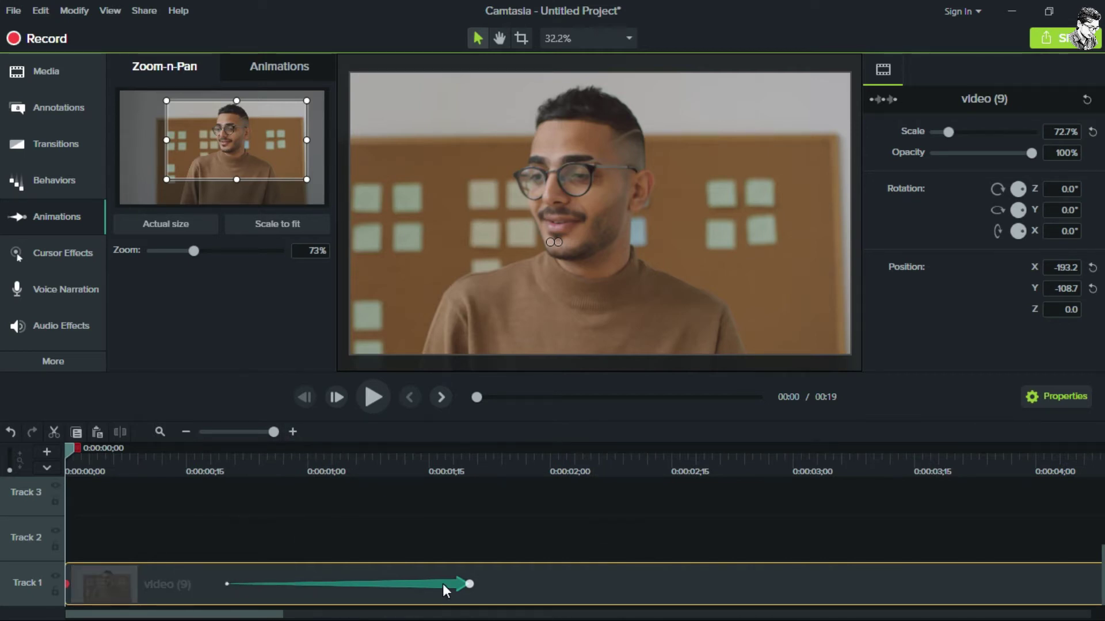
{"action": "left_click", "coordinate": [230, 584]}
{"action": "left_click_drag", "start_coordinate": [233, 584], "coordinate": [428, 583]}
Preview the shortened zoom-out from the start of the clip and return to 0:00:00;00
{"action": "left_click_drag", "start_coordinate": [426, 448], "coordinate": [60, 496]}
{"action": "key", "text": "space"}
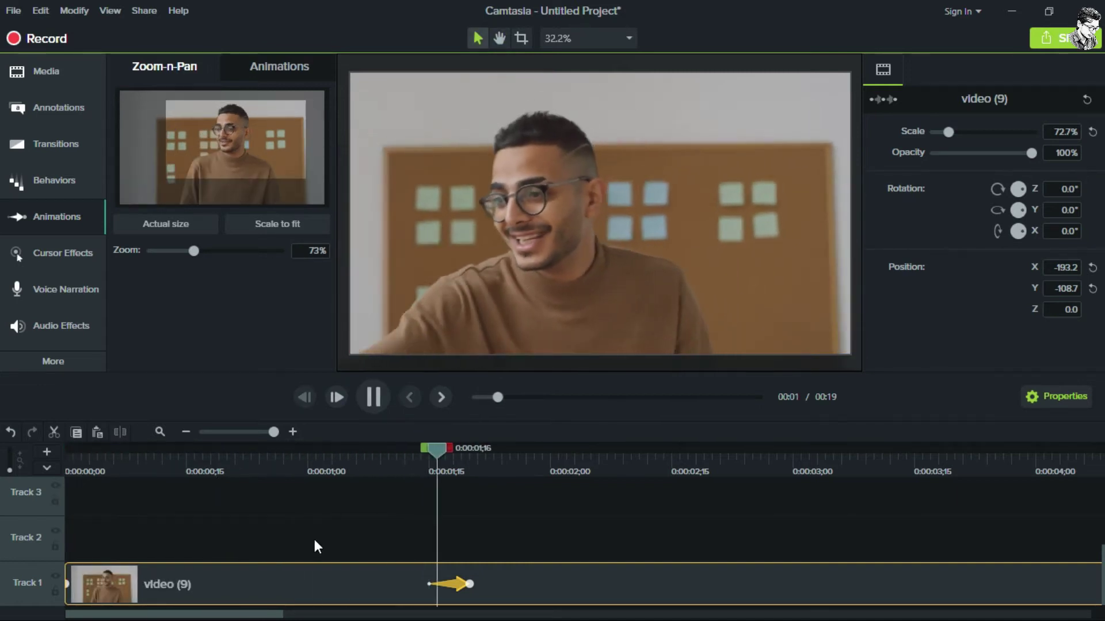
{"action": "key", "text": "space"}
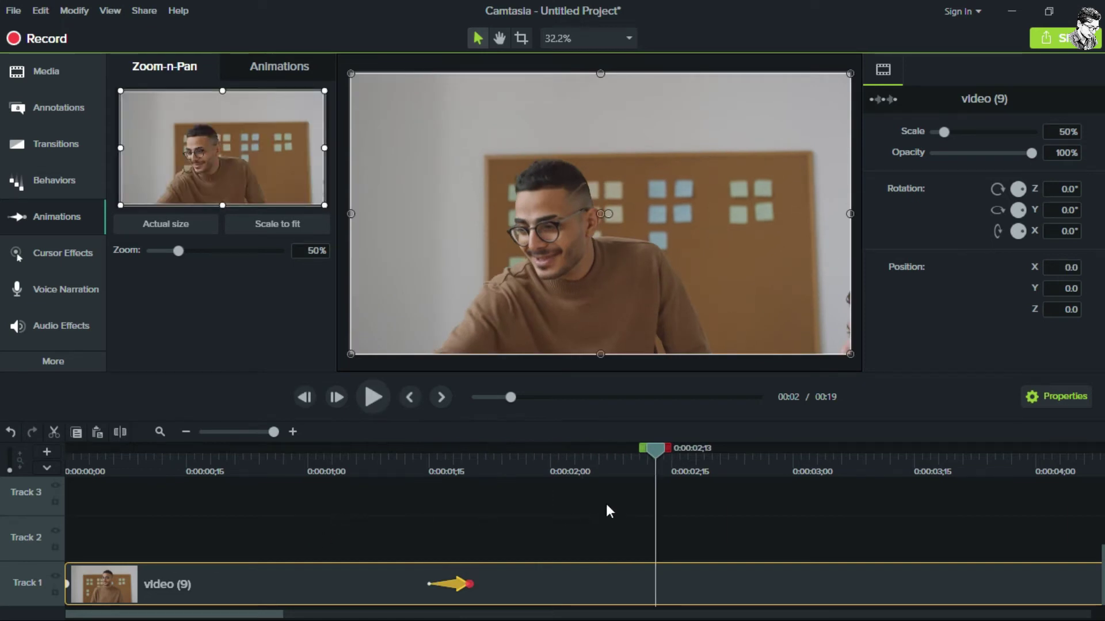
{"action": "left_click_drag", "start_coordinate": [668, 445], "coordinate": [44, 485]}
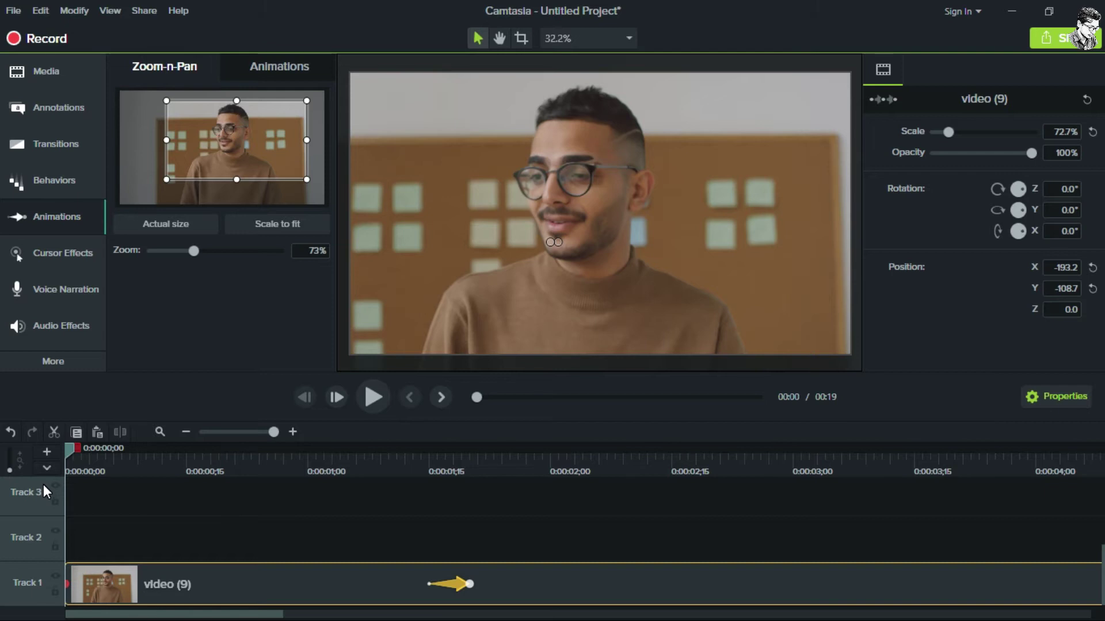
Delete the zoom-out animation from the video (9) clip
{"action": "left_click", "coordinate": [43, 485]}
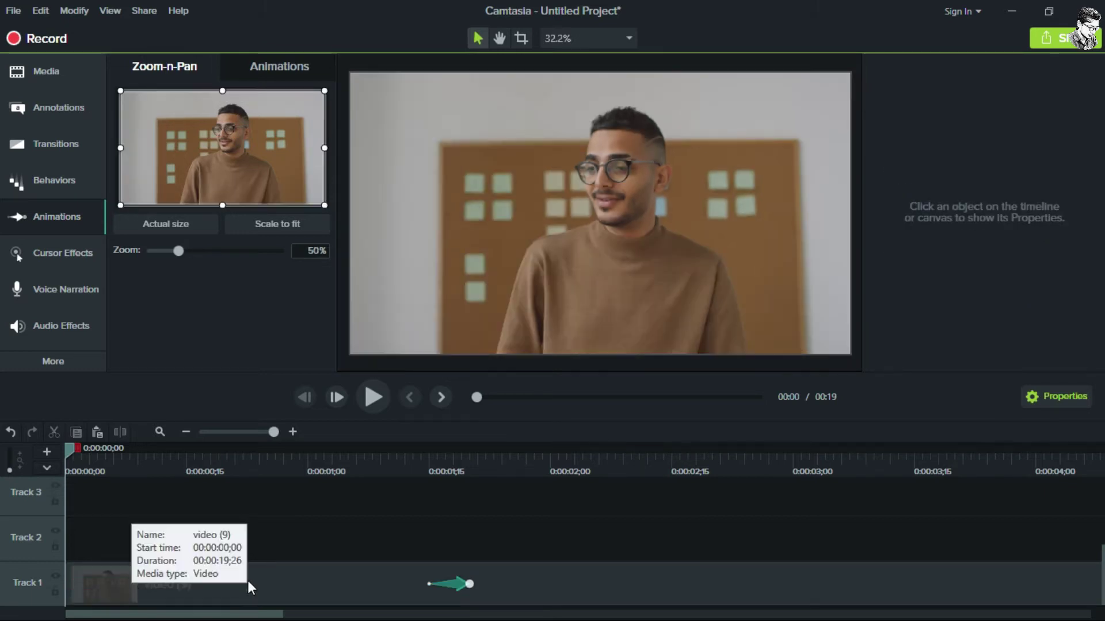
{"action": "left_click", "coordinate": [455, 586]}
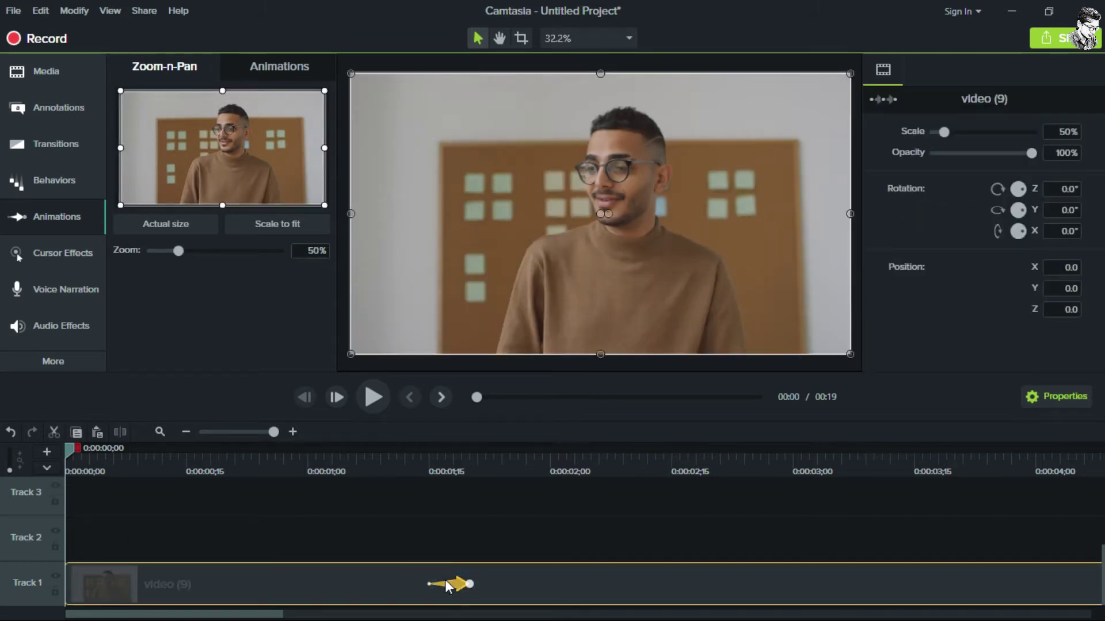
{"action": "key", "text": "Delete"}
Try a zoom-in animation to about 59% at 0:00:00;24 on the video (9) clip and shift its timing along the track
{"action": "left_click_drag", "start_coordinate": [71, 457], "coordinate": [262, 481]}
{"action": "left_click", "coordinate": [297, 578]}
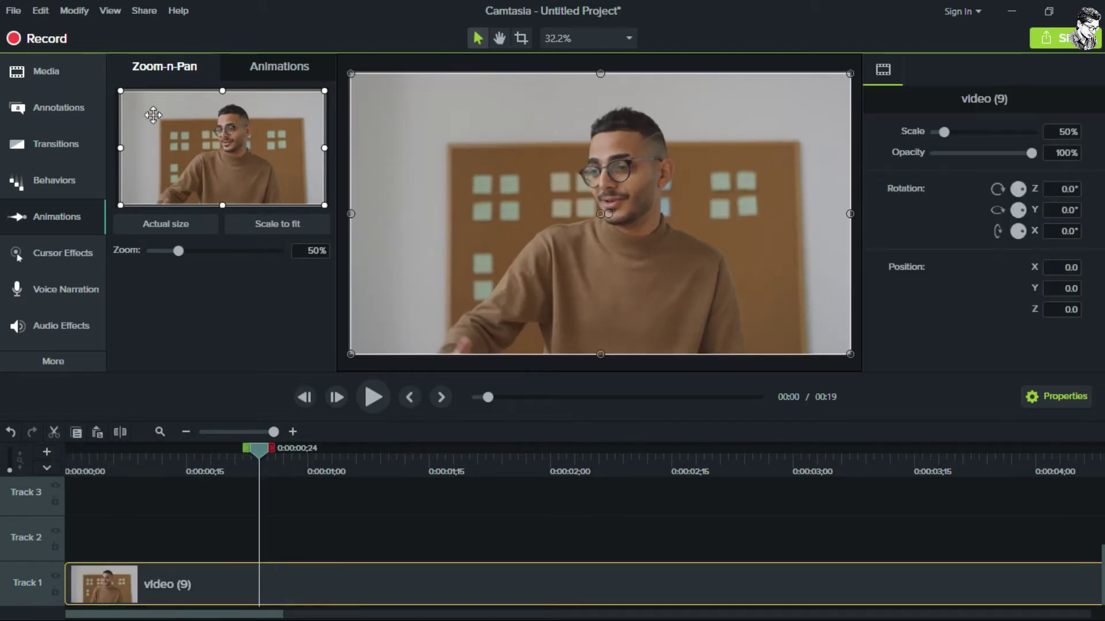
{"action": "left_click_drag", "start_coordinate": [120, 205], "coordinate": [153, 188]}
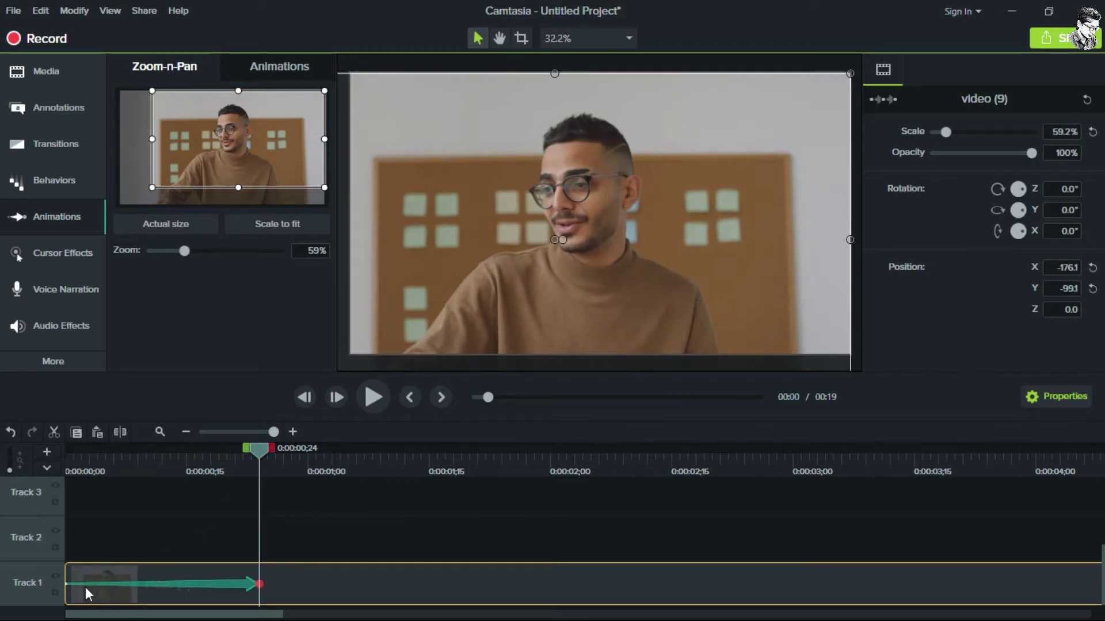
{"action": "left_click_drag", "start_coordinate": [148, 584], "coordinate": [484, 589]}
{"action": "left_click_drag", "start_coordinate": [509, 591], "coordinate": [313, 591]}
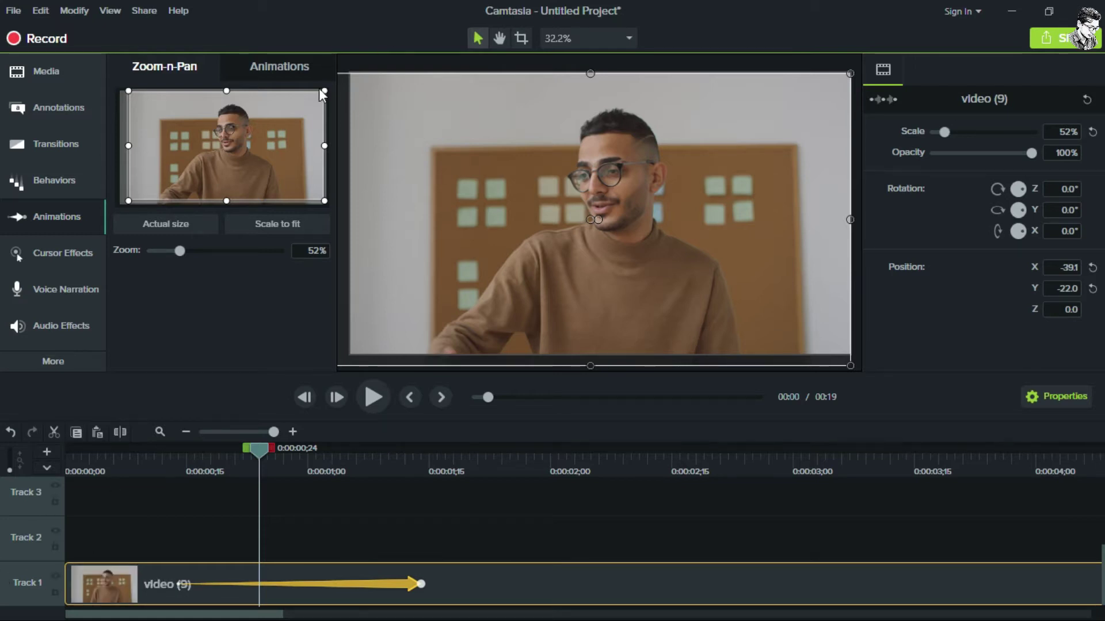
Replace the zoom-in animation with a new one at 0:00:00;24, framing the man at about 71% zoom
{"action": "left_click", "coordinate": [340, 581]}
{"action": "key", "text": "Delete"}
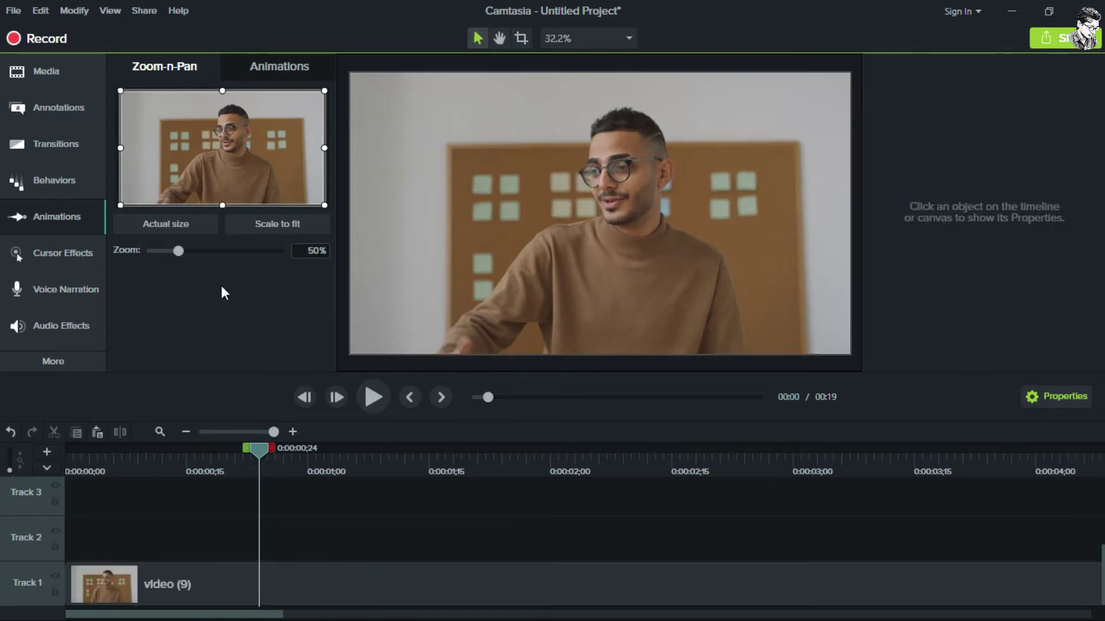
{"action": "left_click_drag", "start_coordinate": [123, 205], "coordinate": [162, 181]}
{"action": "left_click_drag", "start_coordinate": [324, 92], "coordinate": [294, 104]}
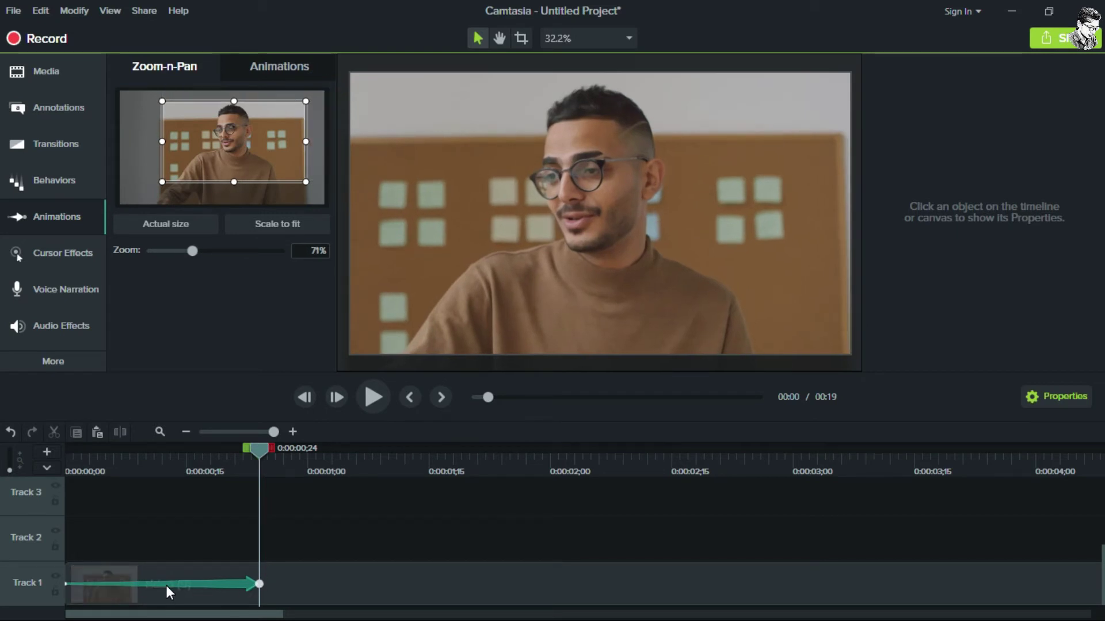
Stretch the zoom-in animation to run from the clip's start to about 0:00:01;07 and preview it
{"action": "left_click_drag", "start_coordinate": [166, 585], "coordinate": [275, 584]}
{"action": "left_click_drag", "start_coordinate": [122, 585], "coordinate": [65, 585]}
{"action": "left_click", "coordinate": [368, 399]}
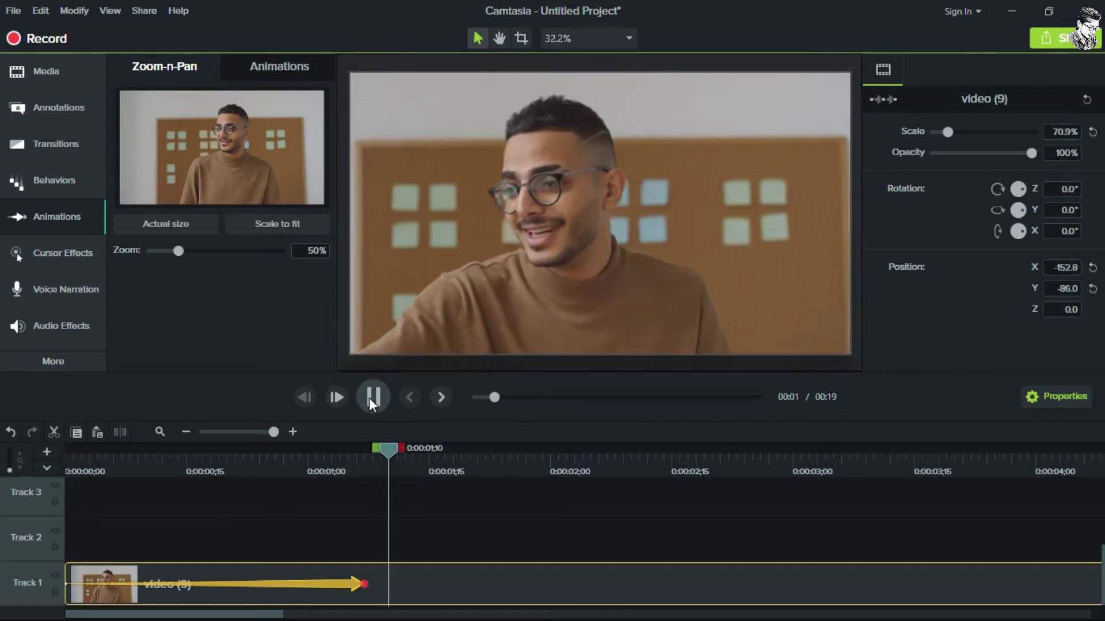
{"action": "left_click", "coordinate": [369, 398]}
Slow the zoom-in by stretching its animation from the clip's start to about 0:00:02;08, and play it from the beginning
{"action": "left_click_drag", "start_coordinate": [341, 573], "coordinate": [577, 585]}
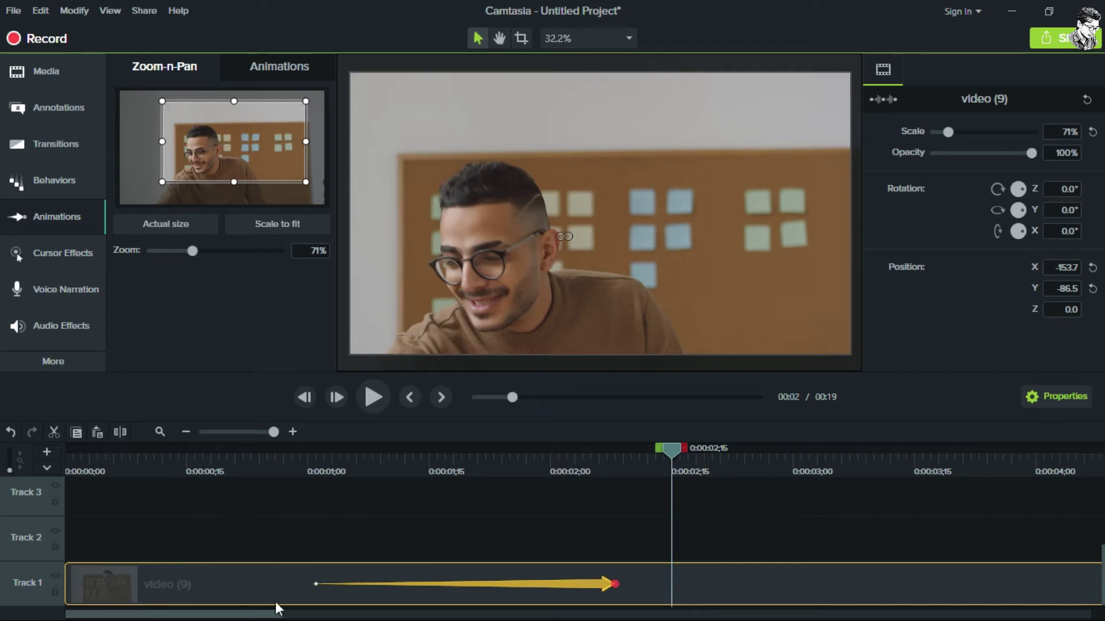
{"action": "left_click_drag", "start_coordinate": [316, 584], "coordinate": [62, 583]}
{"action": "left_click", "coordinate": [68, 449]}
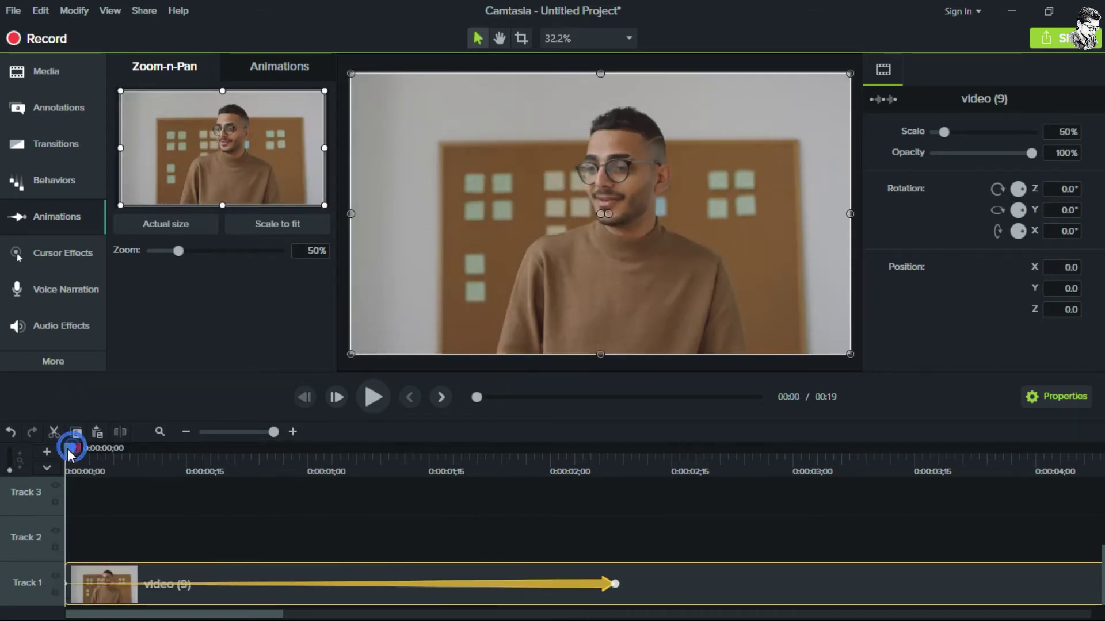
{"action": "left_click", "coordinate": [372, 397]}
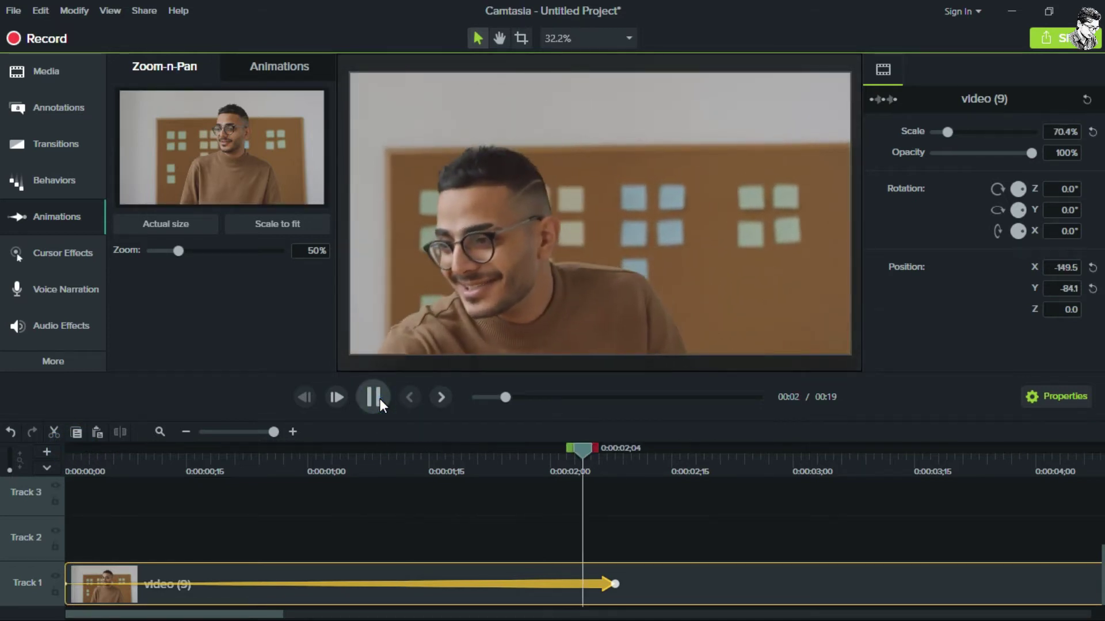
{"action": "left_click", "coordinate": [380, 399]}
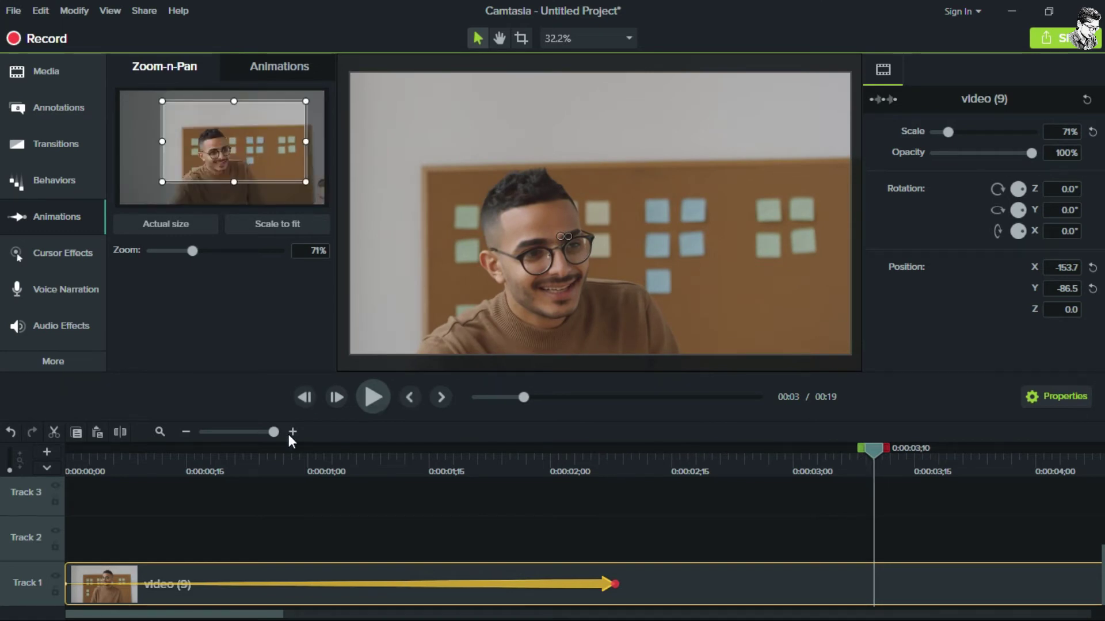
Add a zoom-out animation at 0:00:04;03 on the video (9) clip, restoring the full frame at 50% zoom
{"action": "left_click_drag", "start_coordinate": [272, 433], "coordinate": [254, 430]}
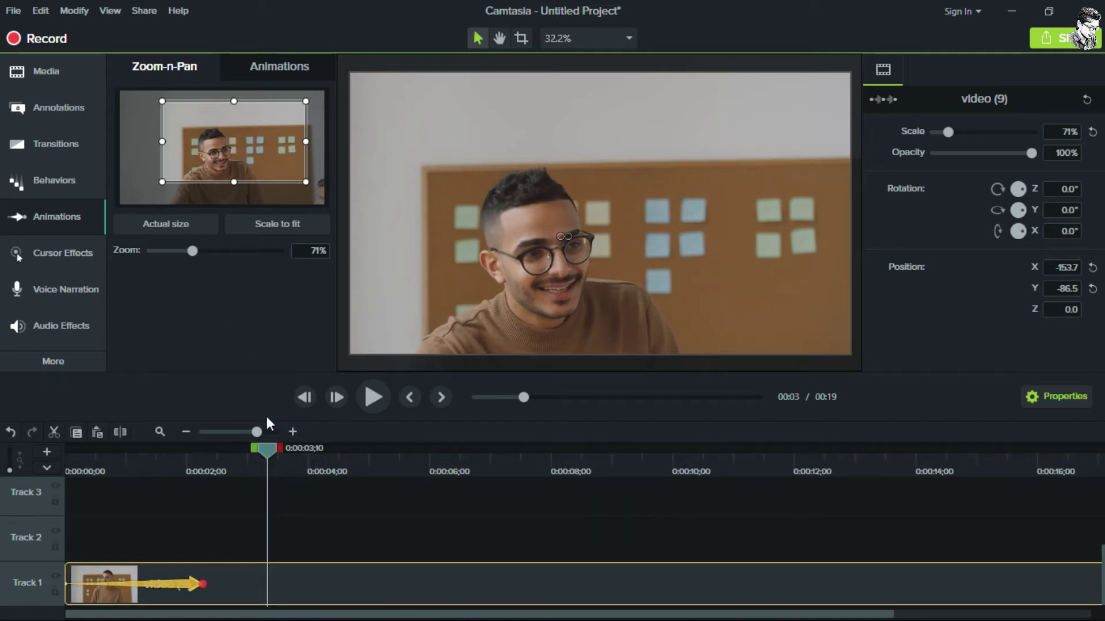
{"action": "key", "text": "space"}
{"action": "key", "text": "space"}
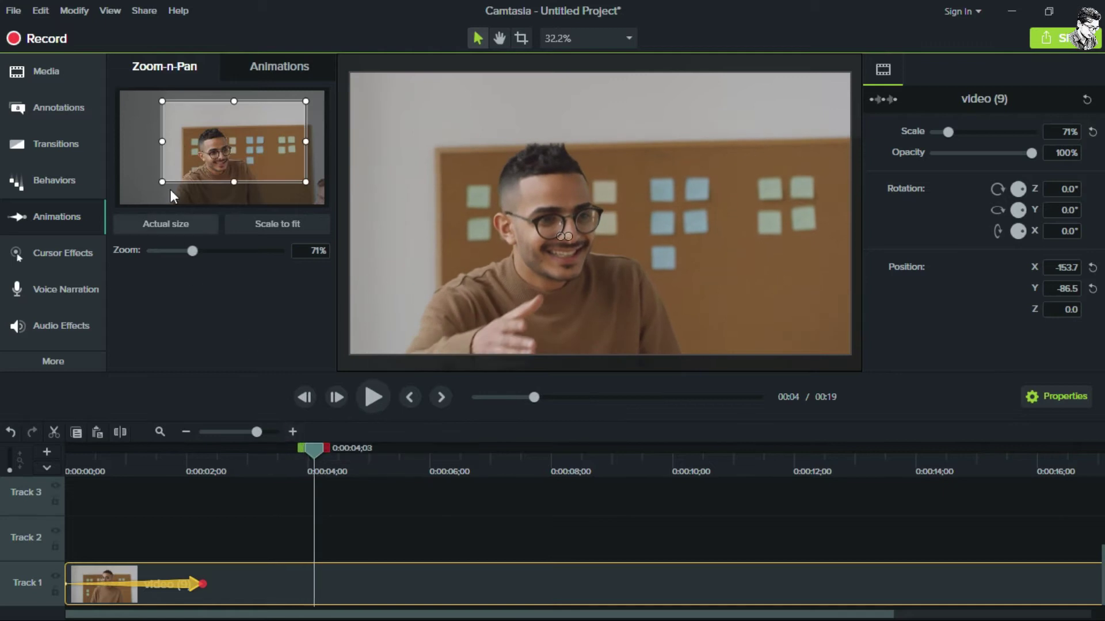
{"action": "left_click_drag", "start_coordinate": [163, 186], "coordinate": [120, 205]}
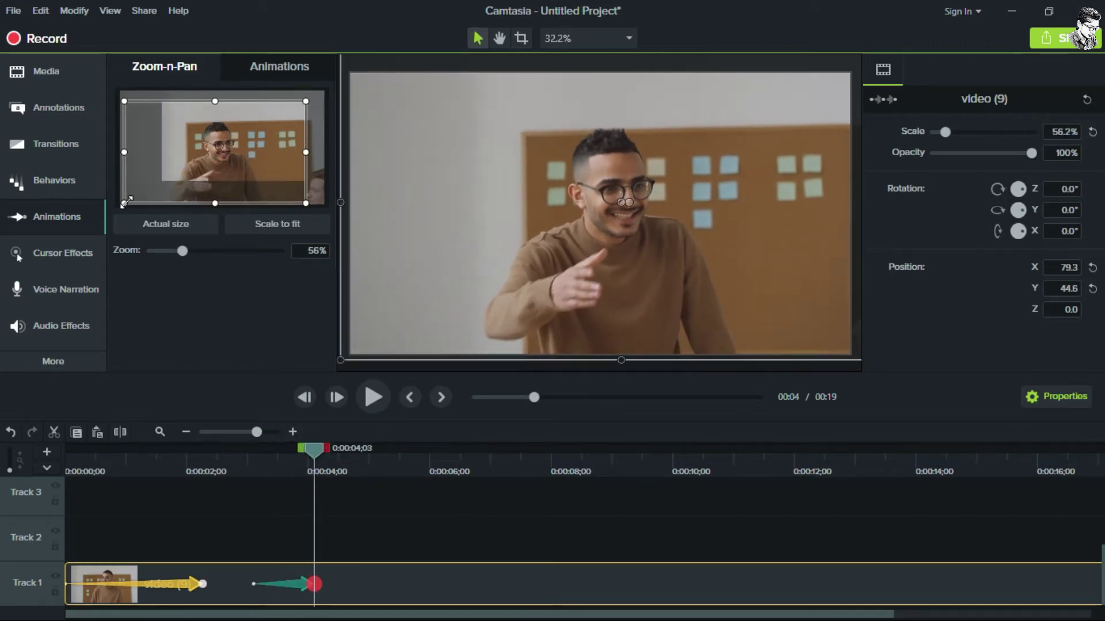
{"action": "left_click_drag", "start_coordinate": [306, 102], "coordinate": [323, 94]}
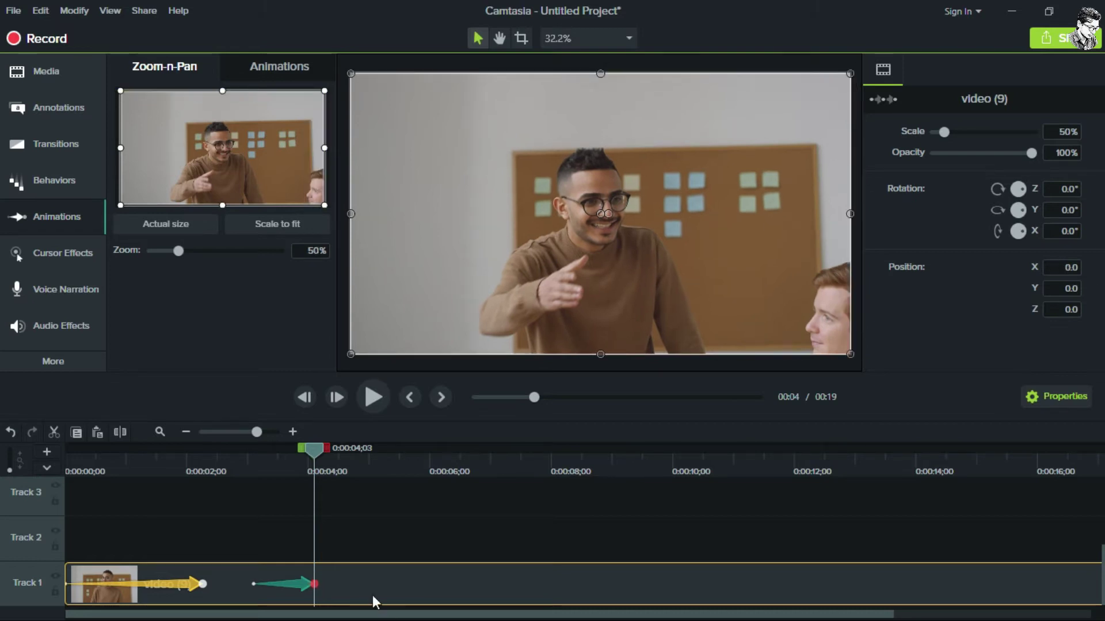
Stretch the zoom-out animation to run from about 0:00:03;10 to 0:00:04;24, and preview it from the clip's start
{"action": "mouse_move", "coordinate": [254, 584]}
{"action": "left_mouse_down"}
{"action": "mouse_move", "coordinate": [231, 584]}
{"action": "mouse_move", "coordinate": [335, 584]}
{"action": "mouse_move", "coordinate": [268, 584]}
{"action": "left_mouse_up"}
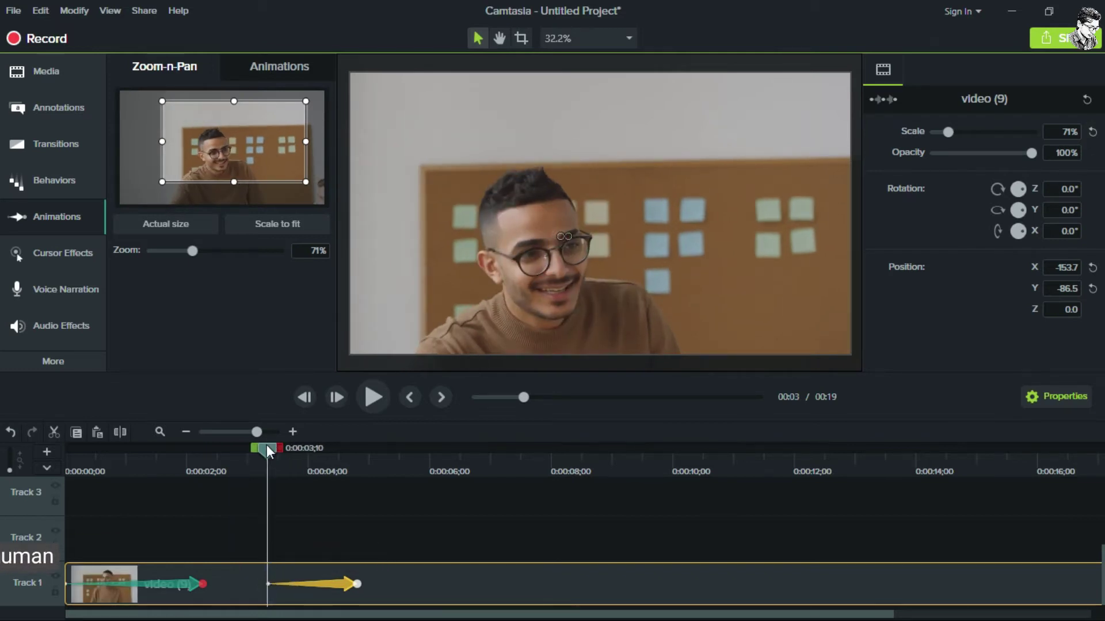
{"action": "left_click_drag", "start_coordinate": [267, 448], "coordinate": [70, 448]}
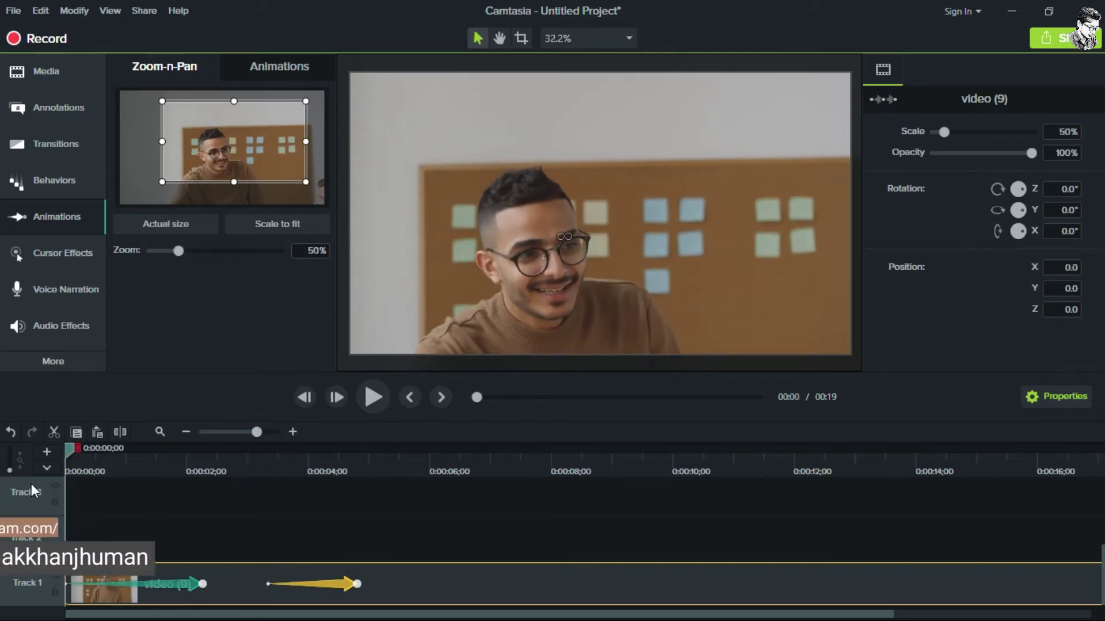
{"action": "left_click", "coordinate": [376, 394]}
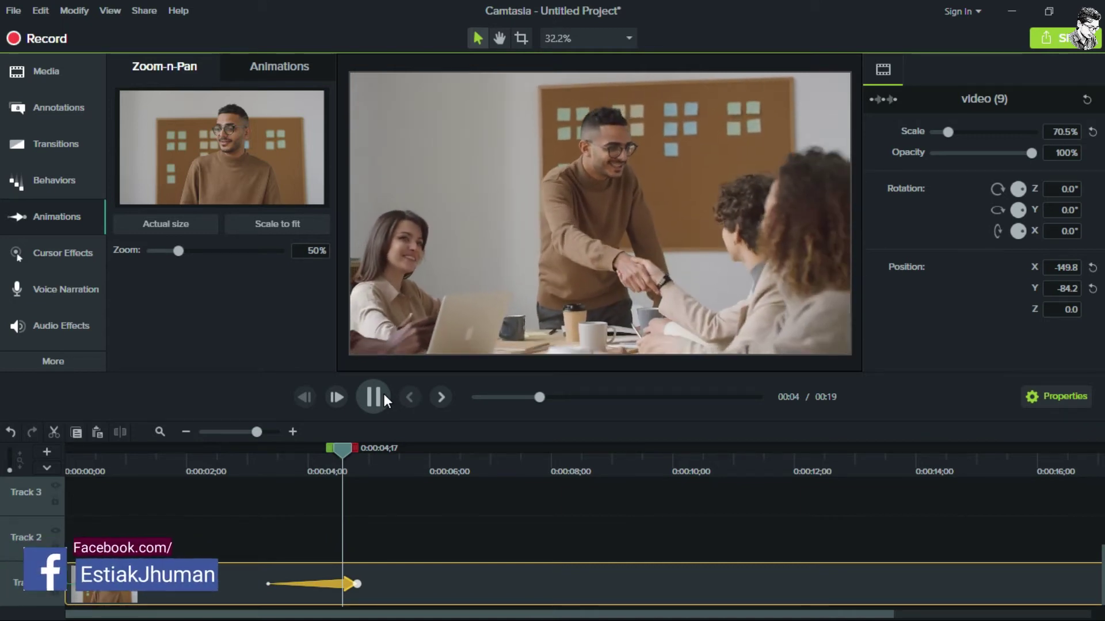
{"action": "left_click", "coordinate": [378, 396]}
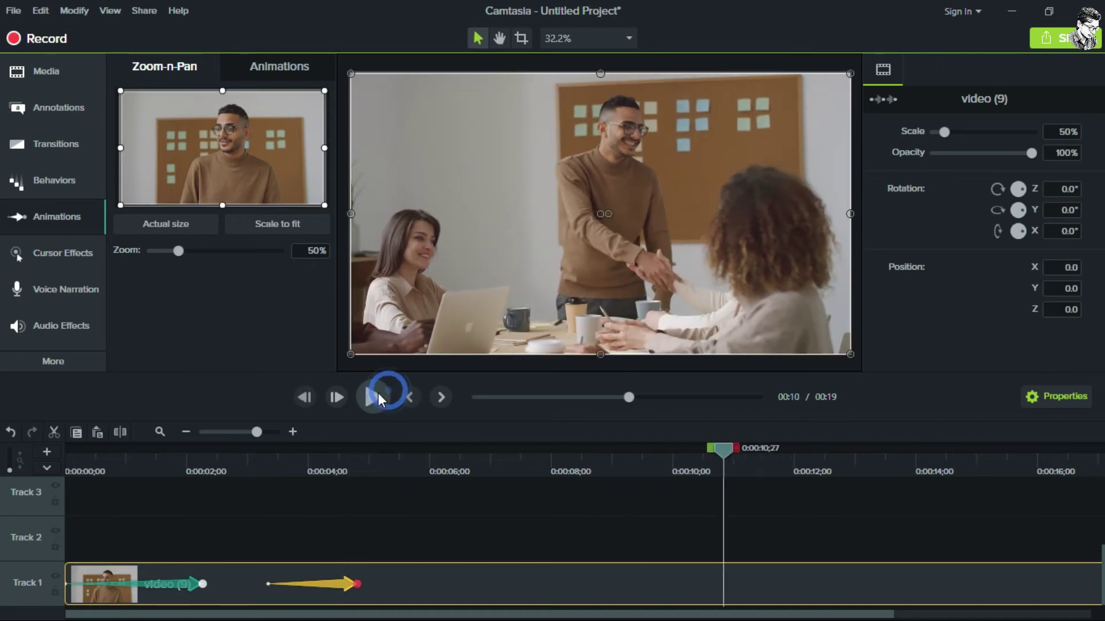
{"action": "left_click", "coordinate": [69, 457]}
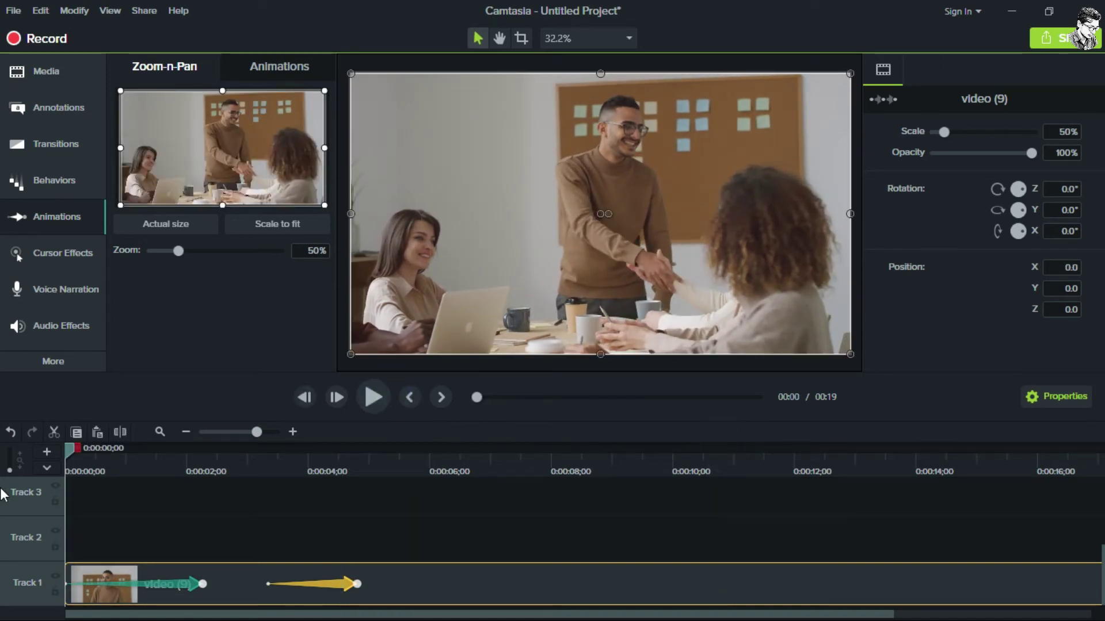
{"action": "left_click", "coordinate": [379, 399]}
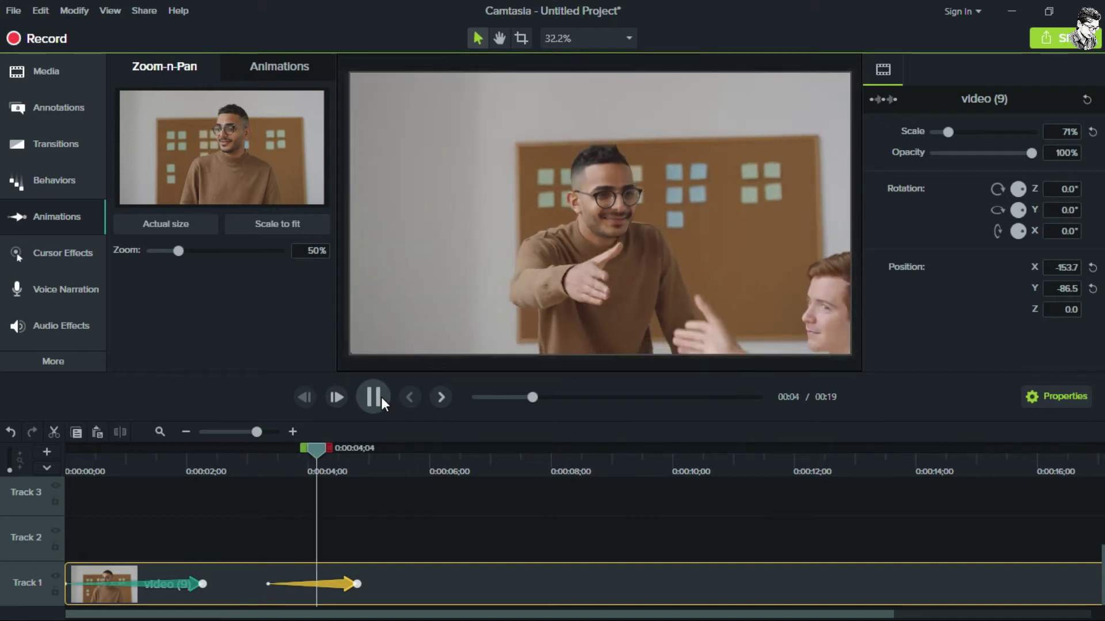
{"action": "left_click", "coordinate": [390, 396]}
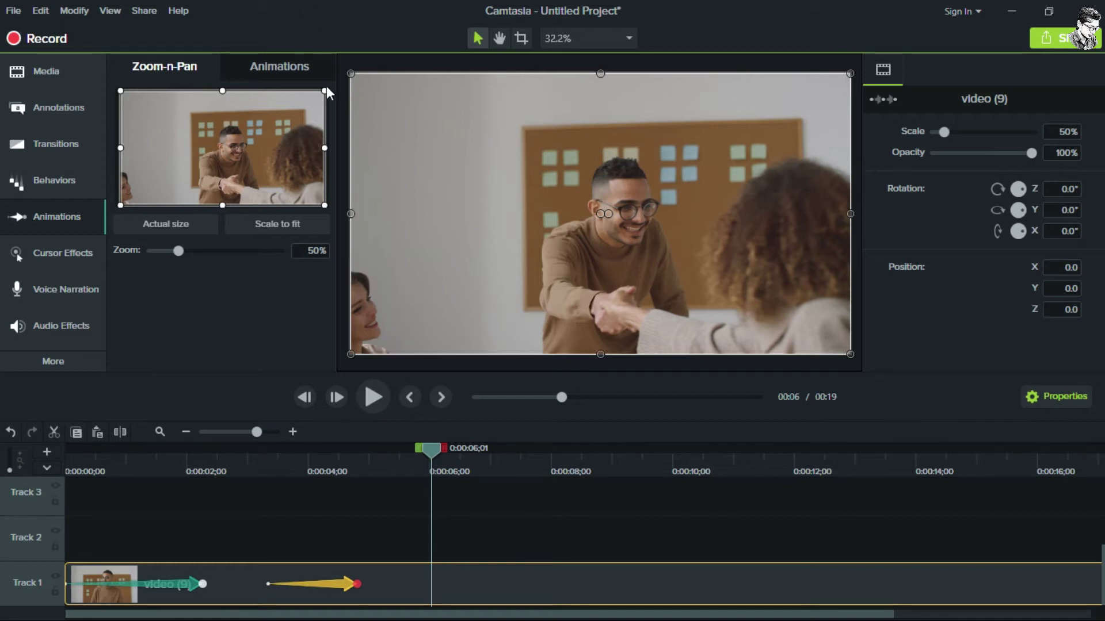
Add a zoom-in of about 142% on the frame's lower-left corner, running from 0:00:05;01 to about 0:00:06;11, and preview it
{"action": "left_click_drag", "start_coordinate": [326, 87], "coordinate": [155, 165]}
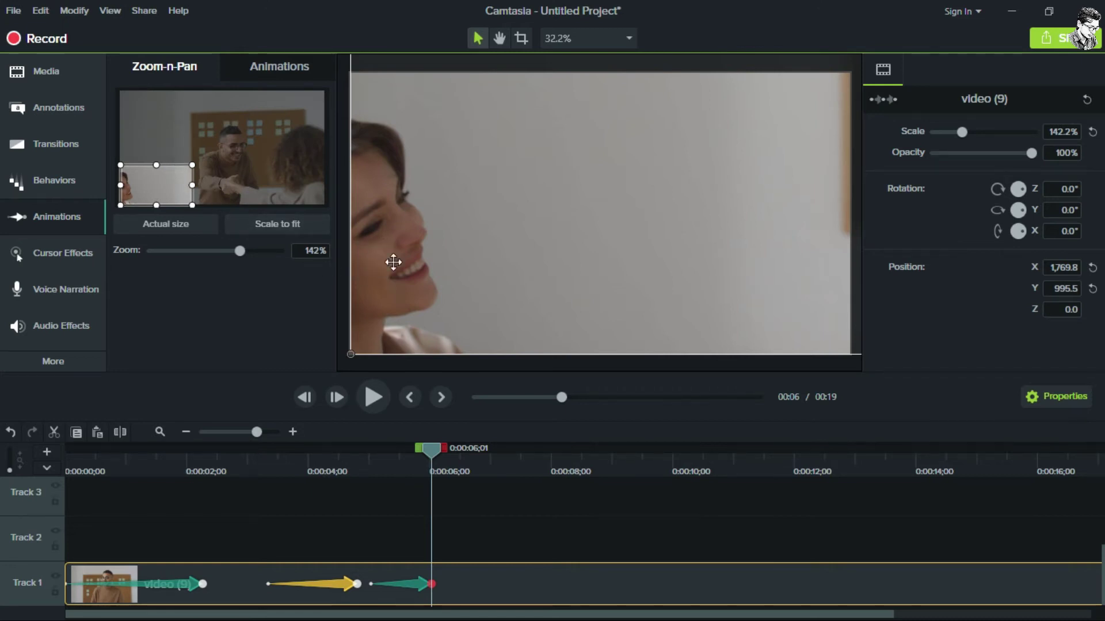
{"action": "left_click_drag", "start_coordinate": [439, 451], "coordinate": [381, 496]}
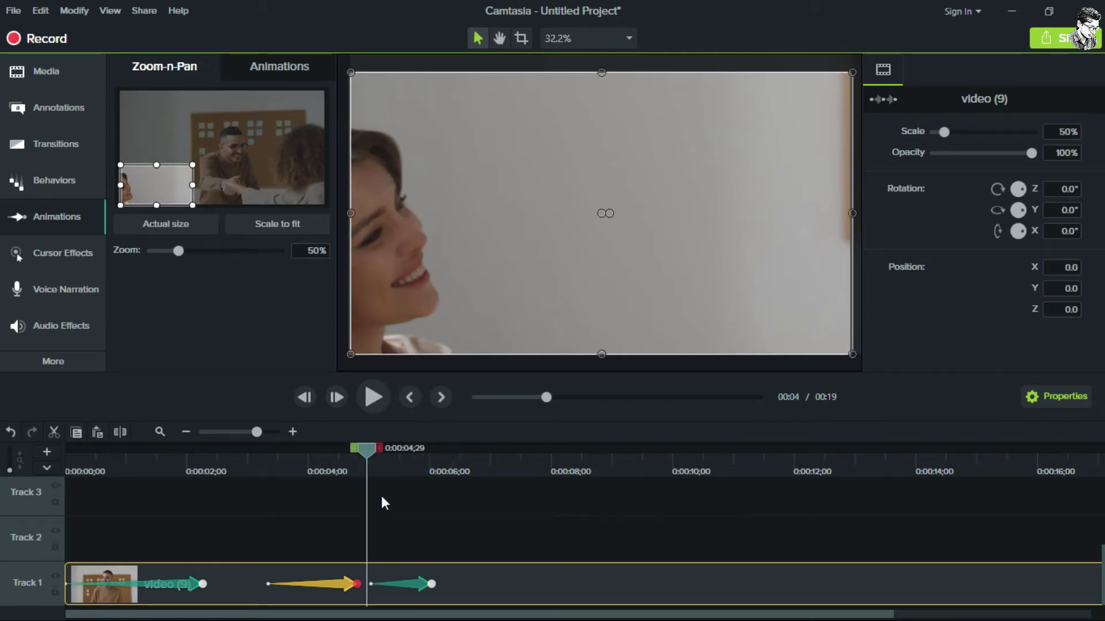
{"action": "left_click_drag", "start_coordinate": [414, 587], "coordinate": [371, 584]}
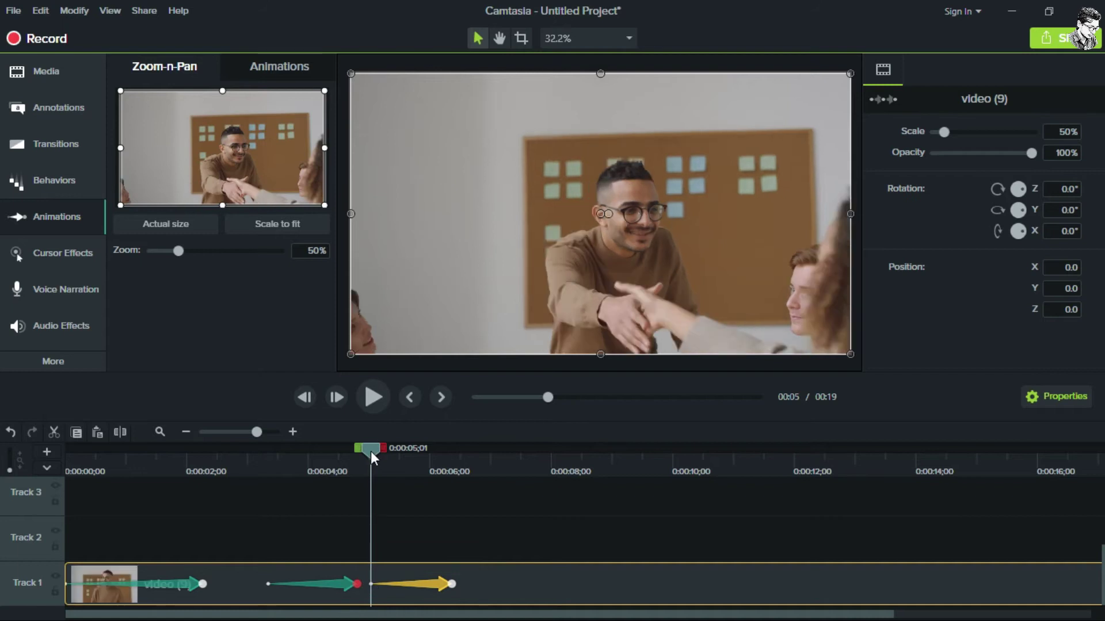
{"action": "left_click_drag", "start_coordinate": [371, 451], "coordinate": [294, 464]}
{"action": "left_click", "coordinate": [375, 396]}
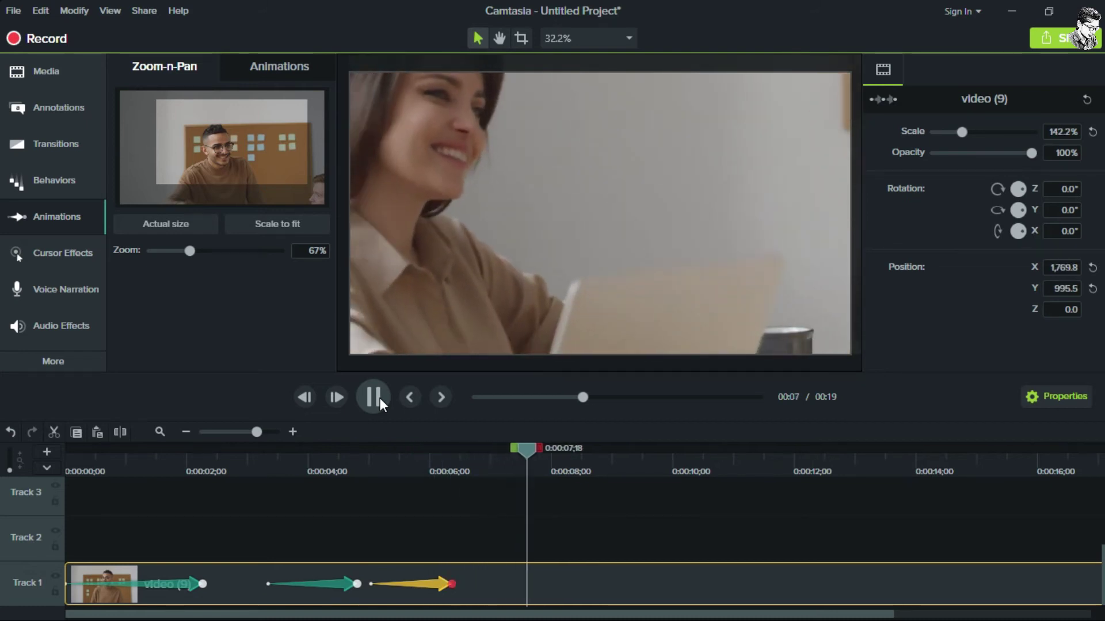
{"action": "left_click", "coordinate": [374, 397]}
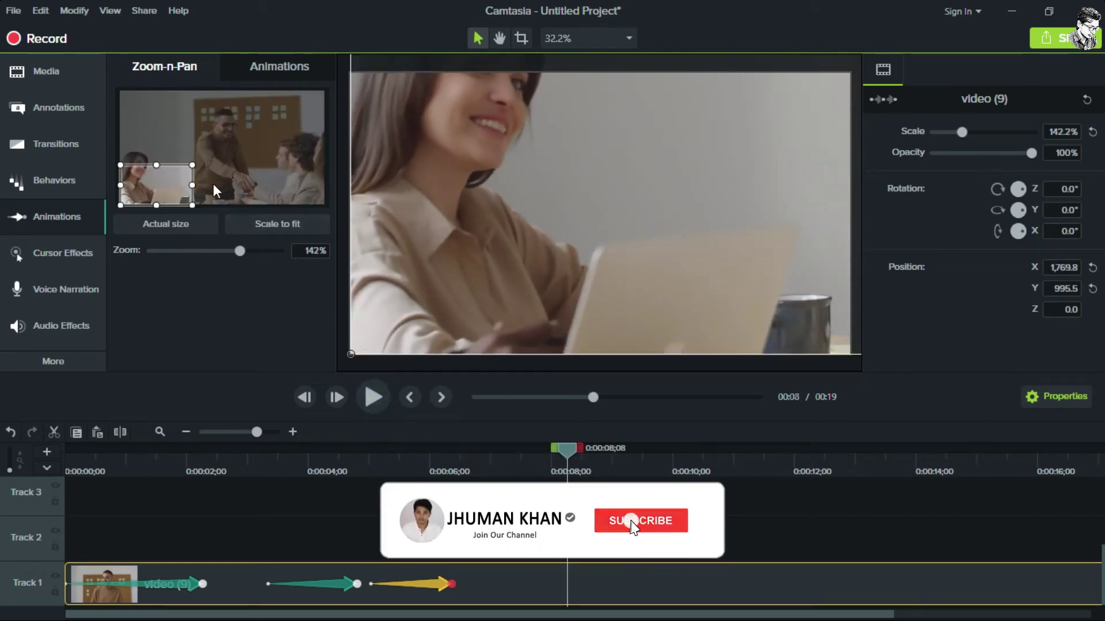
Add a zoom-out to the full frame at 50%, running from about 0:00:07;04 to 0:00:08;08, and preview it
{"action": "left_click_drag", "start_coordinate": [193, 165], "coordinate": [324, 91]}
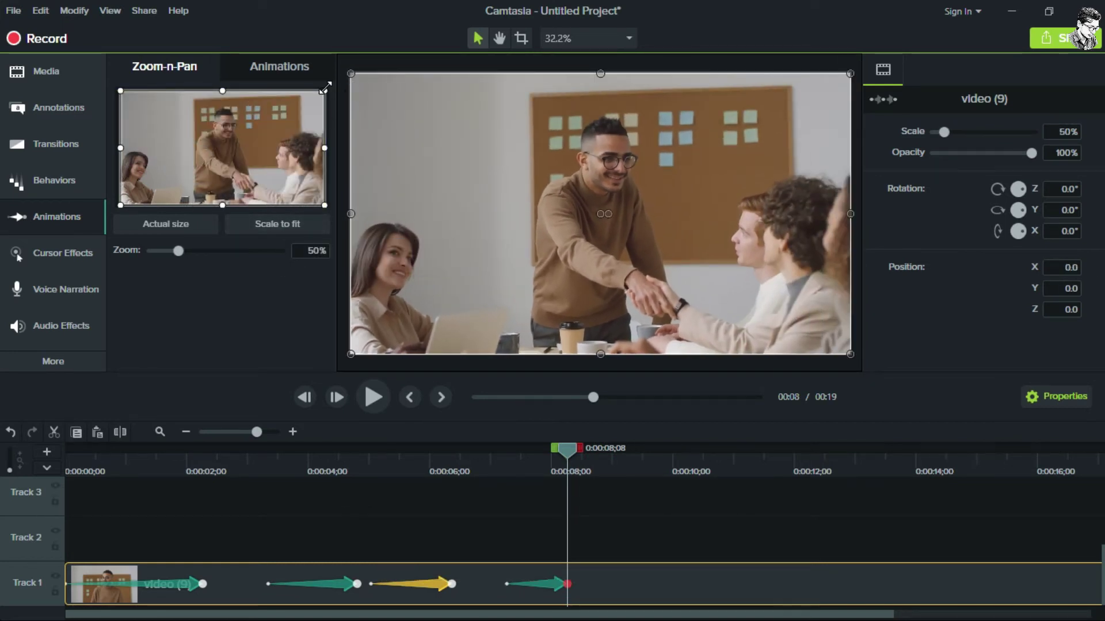
{"action": "left_click_drag", "start_coordinate": [506, 584], "coordinate": [499, 584]}
{"action": "left_click_drag", "start_coordinate": [500, 457], "coordinate": [379, 485]}
{"action": "left_click", "coordinate": [370, 395]}
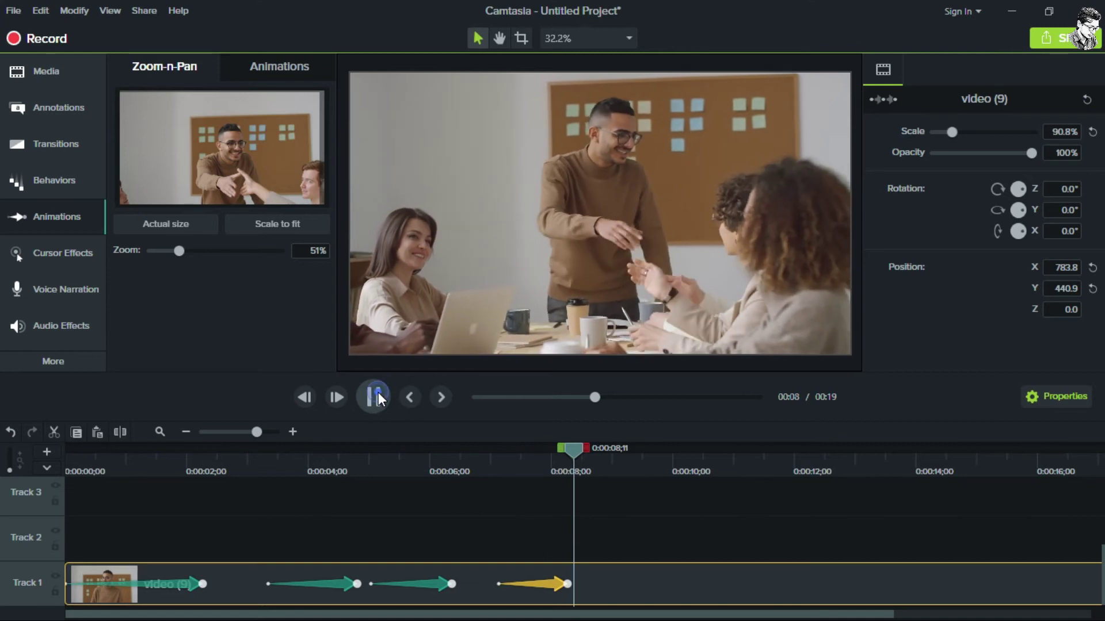
{"action": "left_click", "coordinate": [378, 396]}
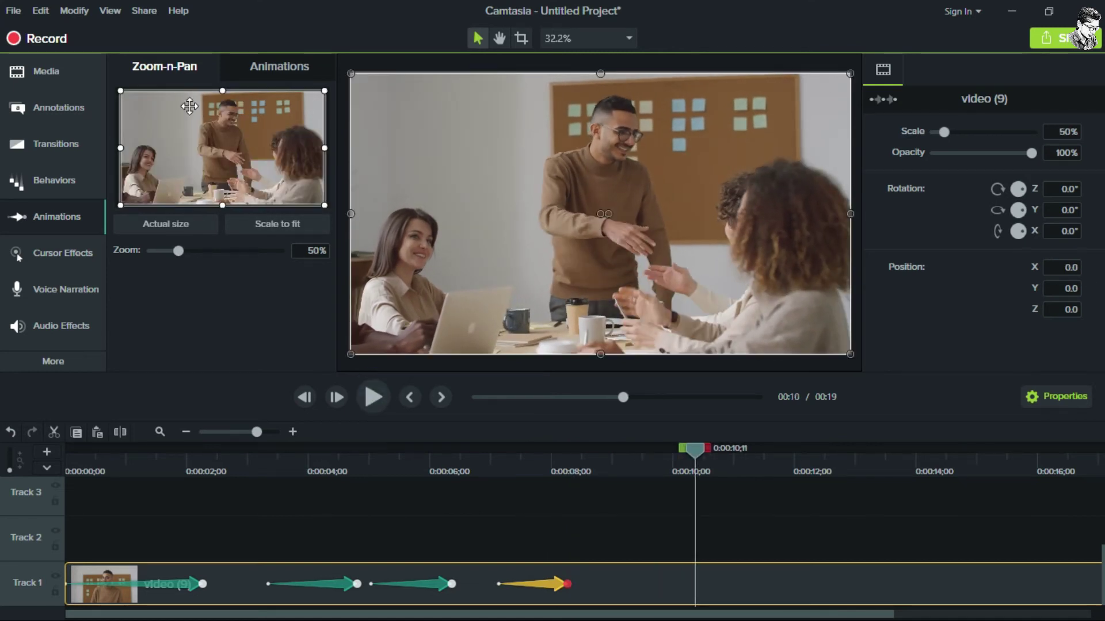
Add a 68% zoom-in on the frame's lower-right area at 0:00:10;11 and a scale-to-fit zoom-out at 0:00:13;02
{"action": "left_click_drag", "start_coordinate": [120, 90], "coordinate": [175, 121]}
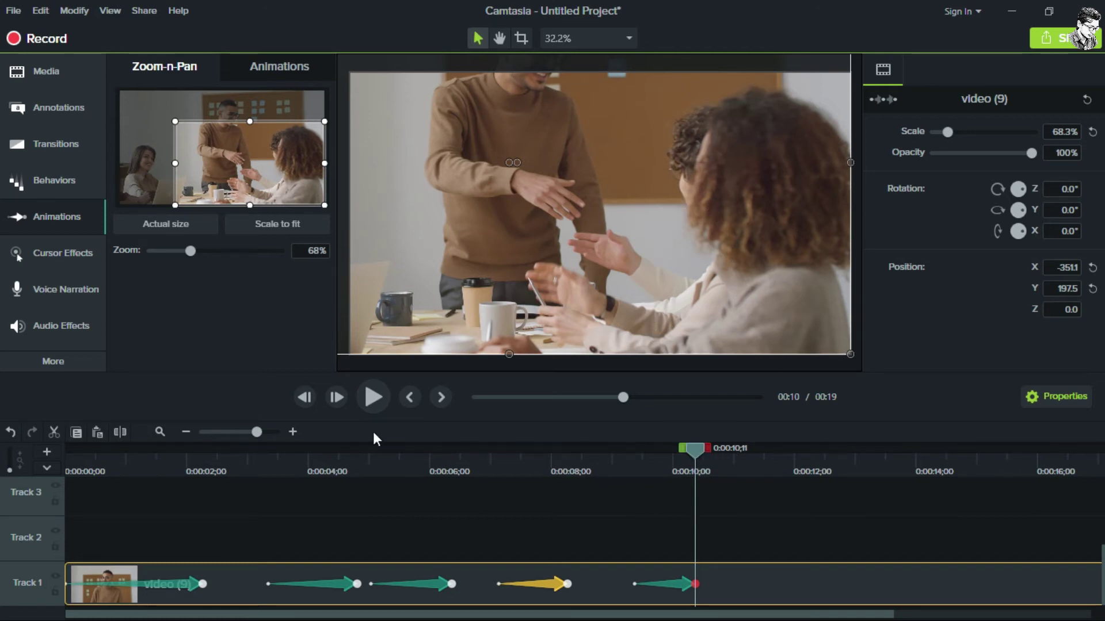
{"action": "left_click_drag", "start_coordinate": [693, 450], "coordinate": [857, 490]}
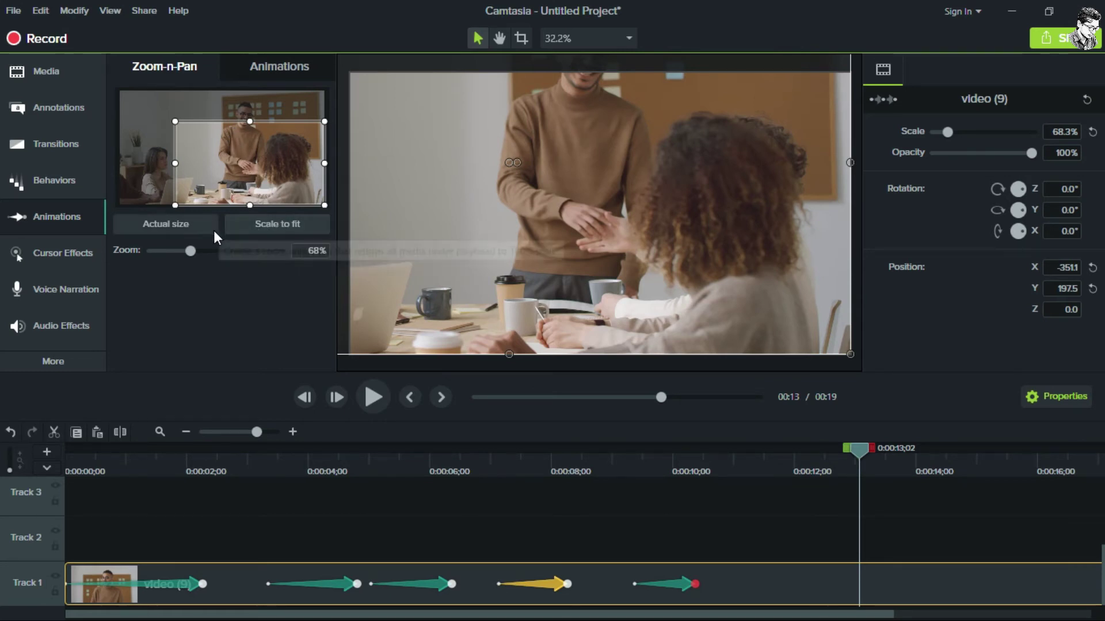
{"action": "left_click", "coordinate": [268, 226]}
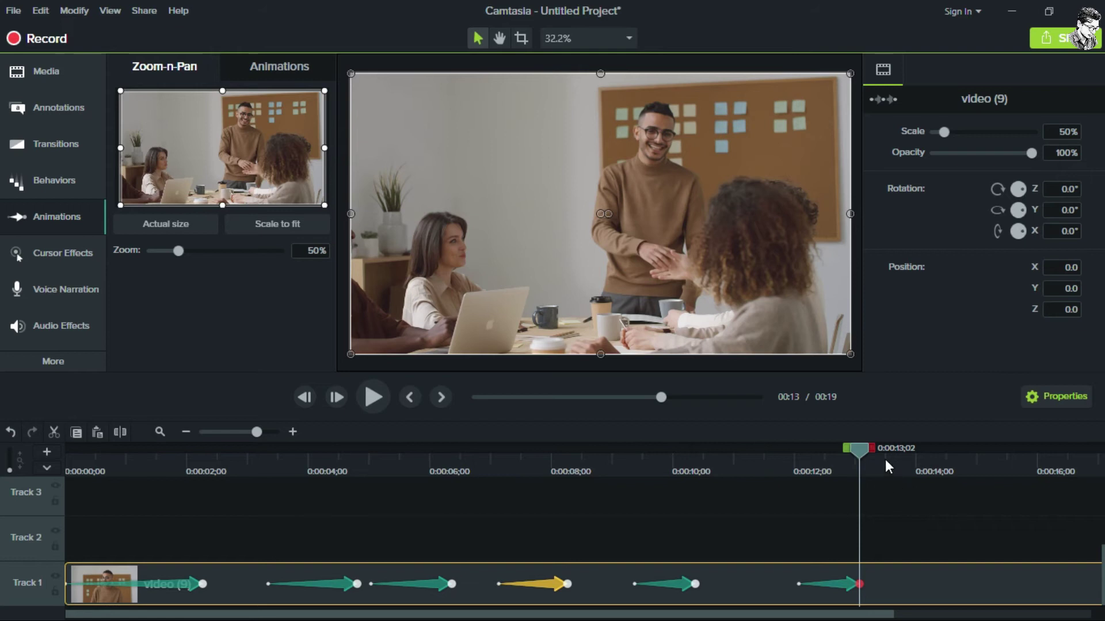
Split the video (9) clip at 0:00:13;14, delete the part after the split, and return to the start of the remaining clip
{"action": "left_click_drag", "start_coordinate": [863, 451], "coordinate": [888, 457]}
{"action": "left_click", "coordinate": [907, 580]}
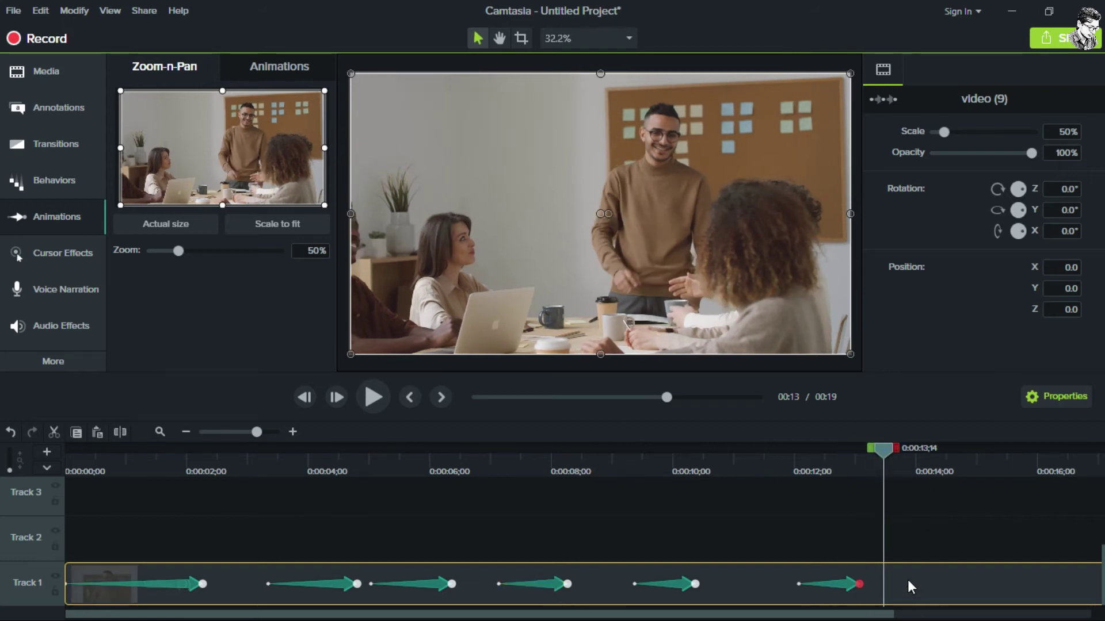
{"action": "left_click", "coordinate": [120, 432]}
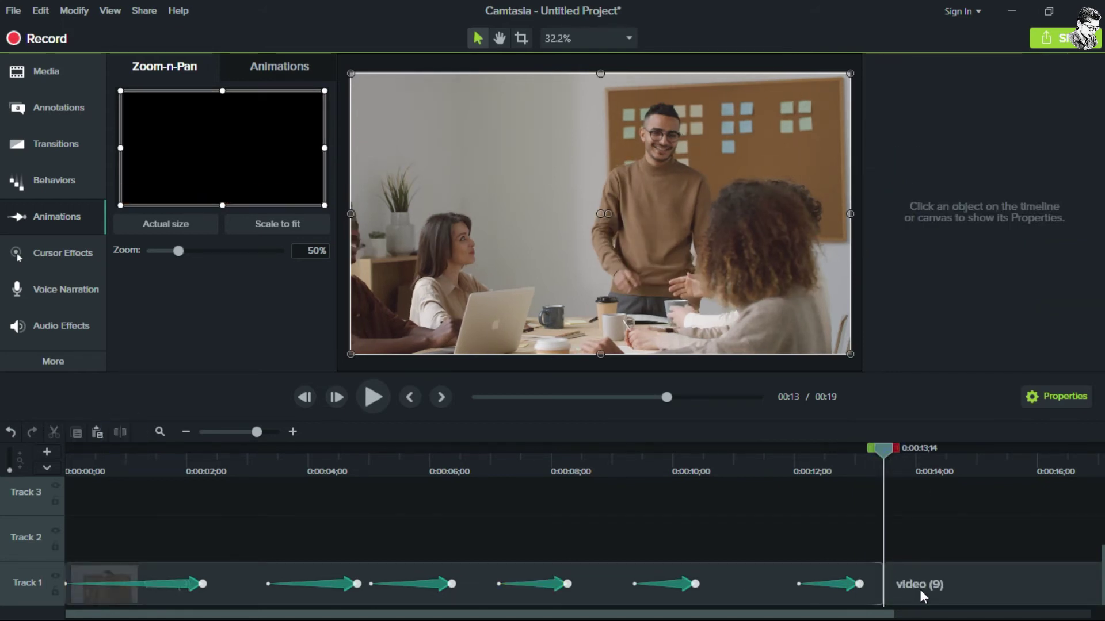
{"action": "left_click", "coordinate": [937, 585]}
{"action": "key", "text": "Delete"}
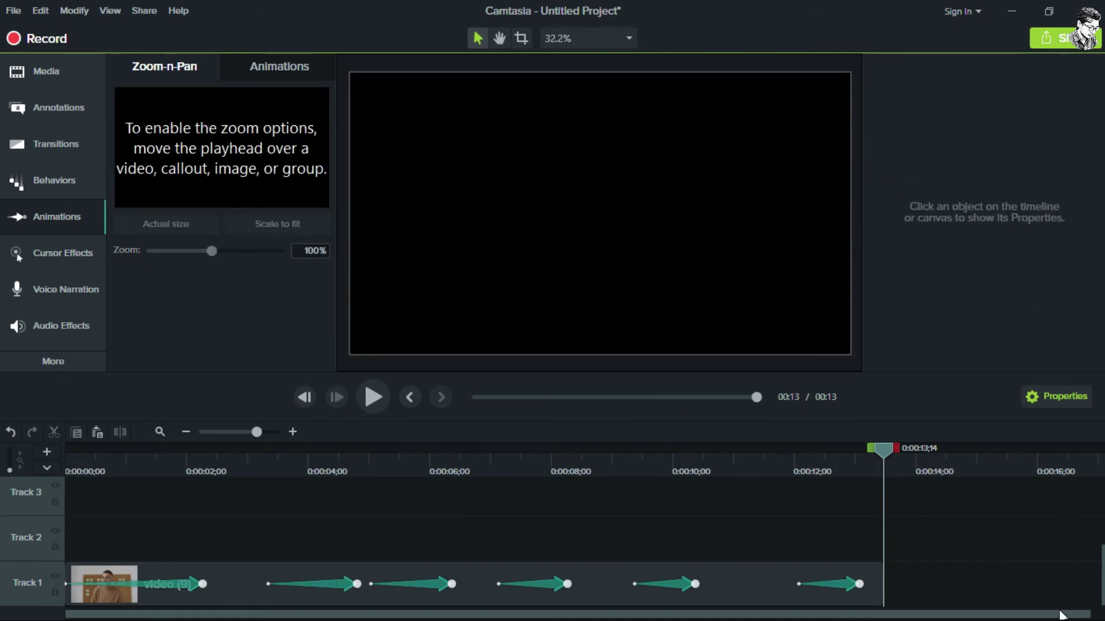
{"action": "left_click_drag", "start_coordinate": [882, 455], "coordinate": [67, 547]}
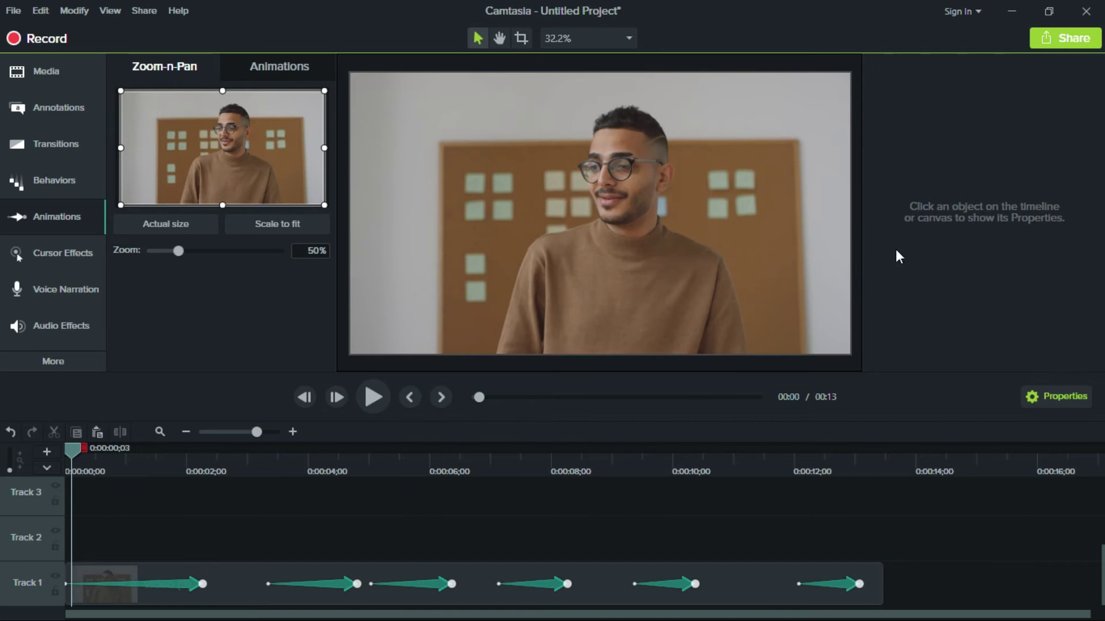
{"action": "left_click", "coordinate": [246, 574]}
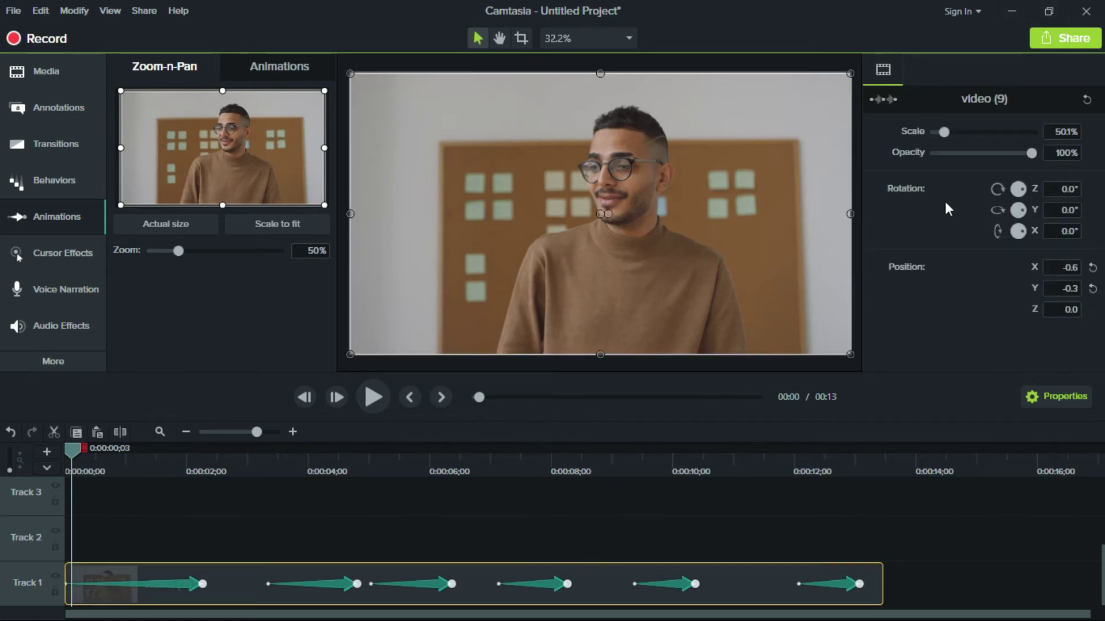
Start producing the video to a local file with the MP4 with Smart Player (up to 1080p) preset
{"action": "left_click", "coordinate": [1068, 37]}
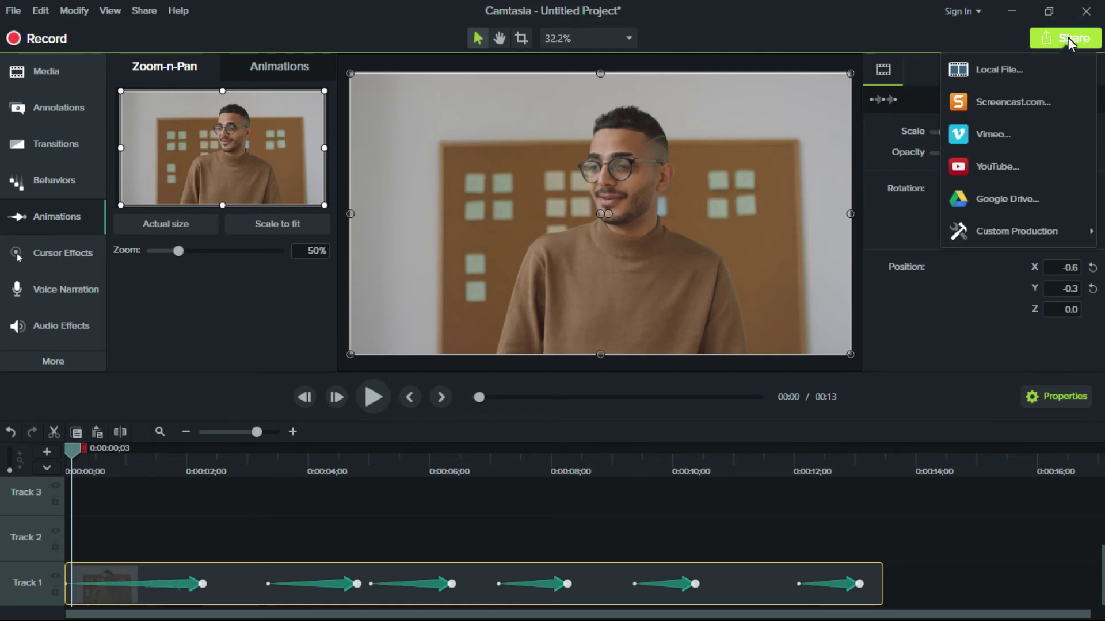
{"action": "left_click", "coordinate": [1000, 69]}
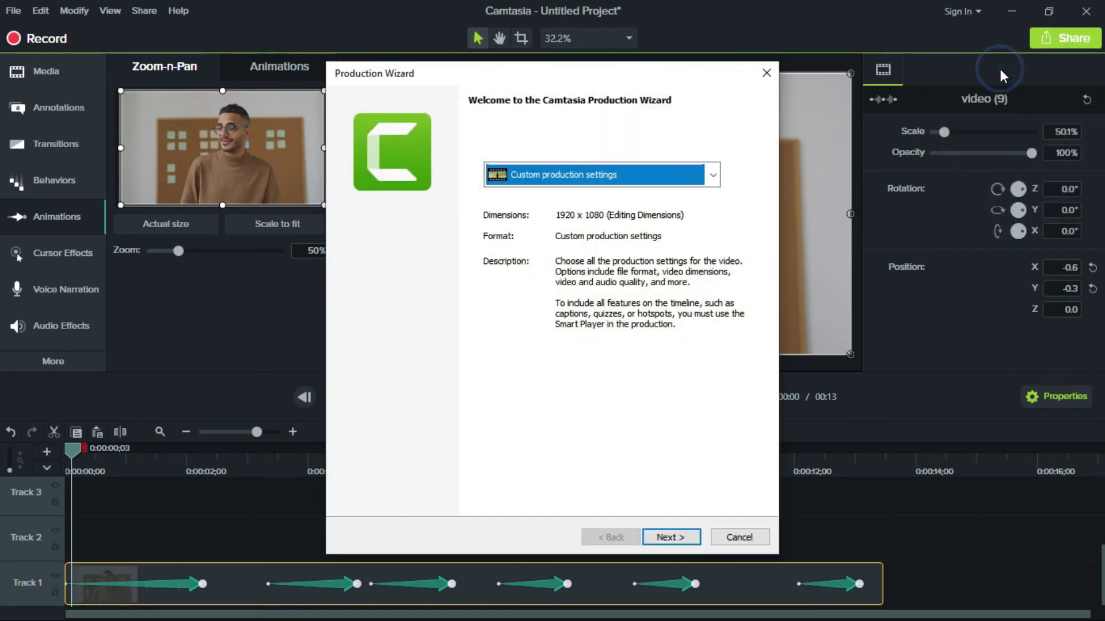
{"action": "left_click", "coordinate": [714, 175]}
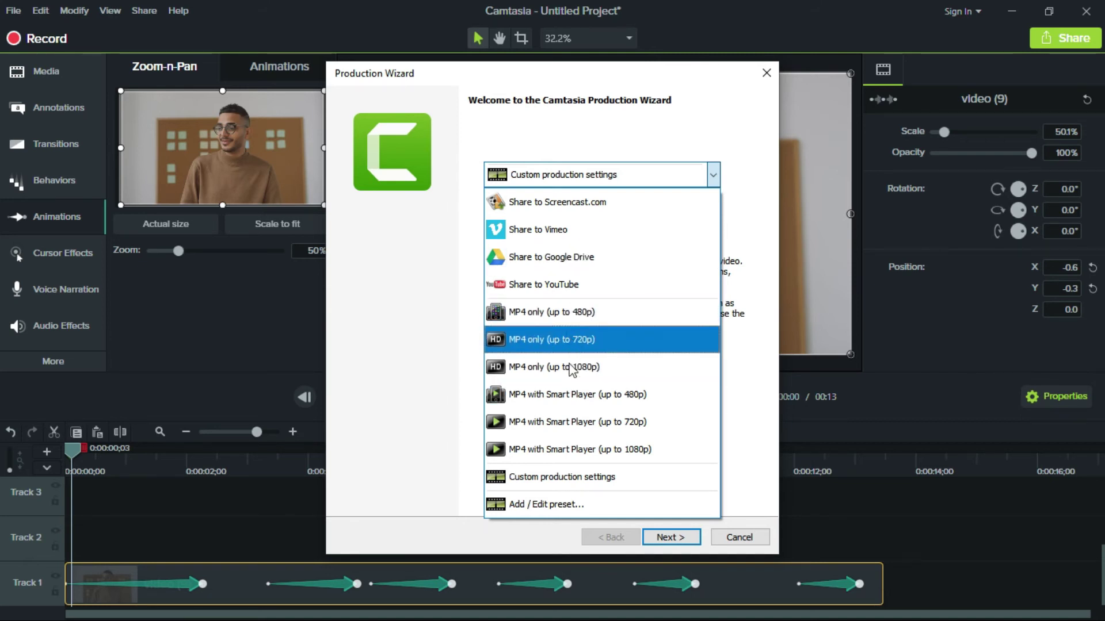
{"action": "left_click", "coordinate": [557, 457]}
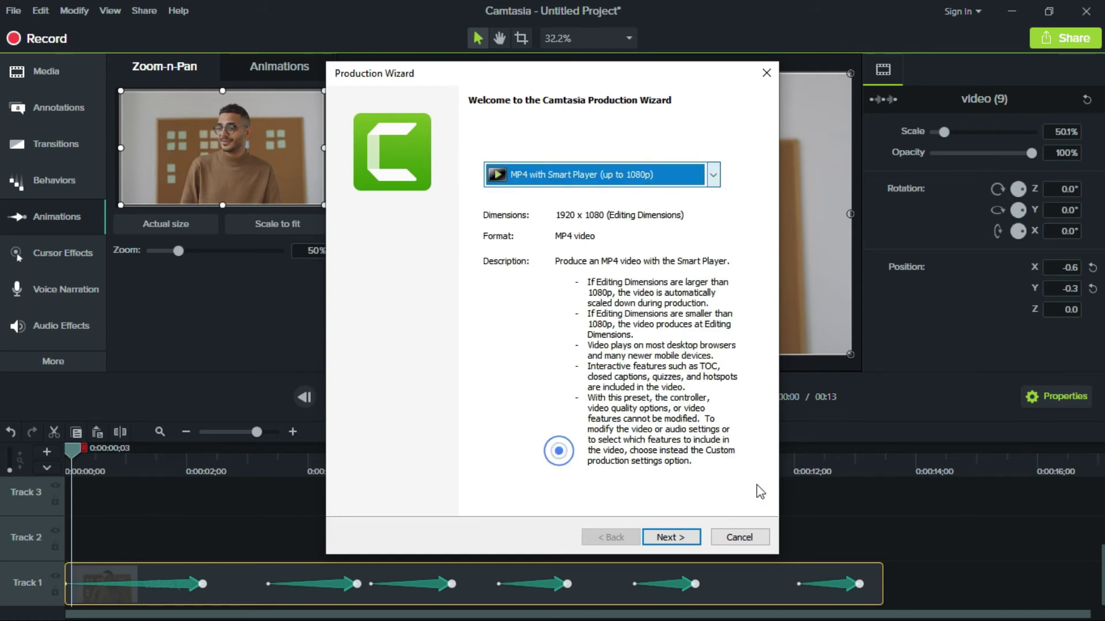
{"action": "left_click", "coordinate": [671, 535]}
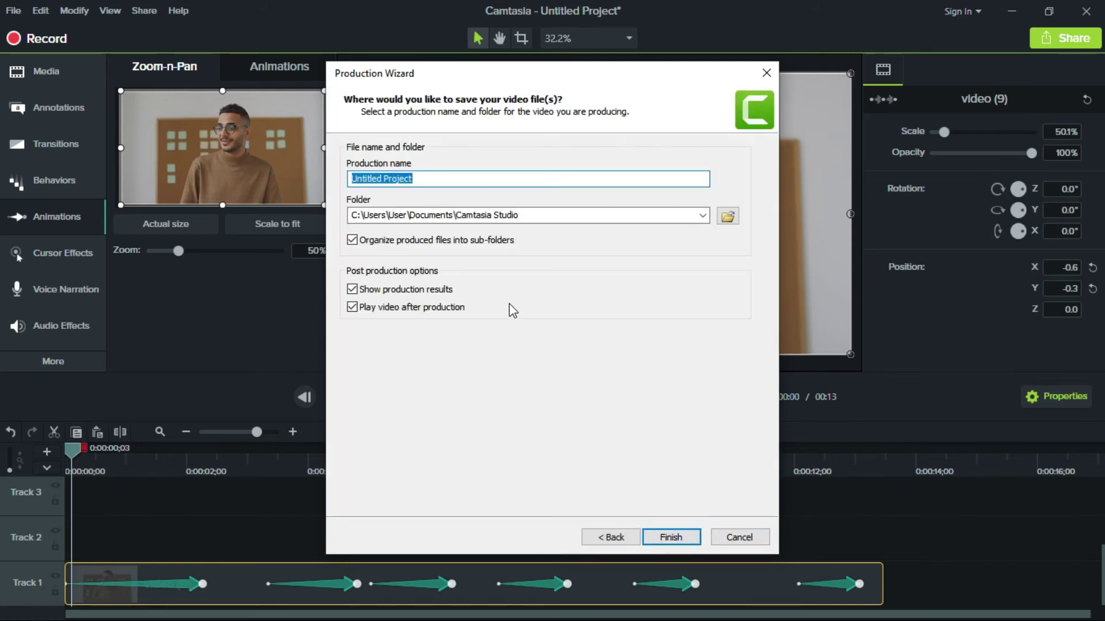
Name the production "Sample 1" and produce the video in the Camtasia Studio documents folder
{"action": "left_click", "coordinate": [437, 178]}
{"action": "left_click", "coordinate": [490, 179]}
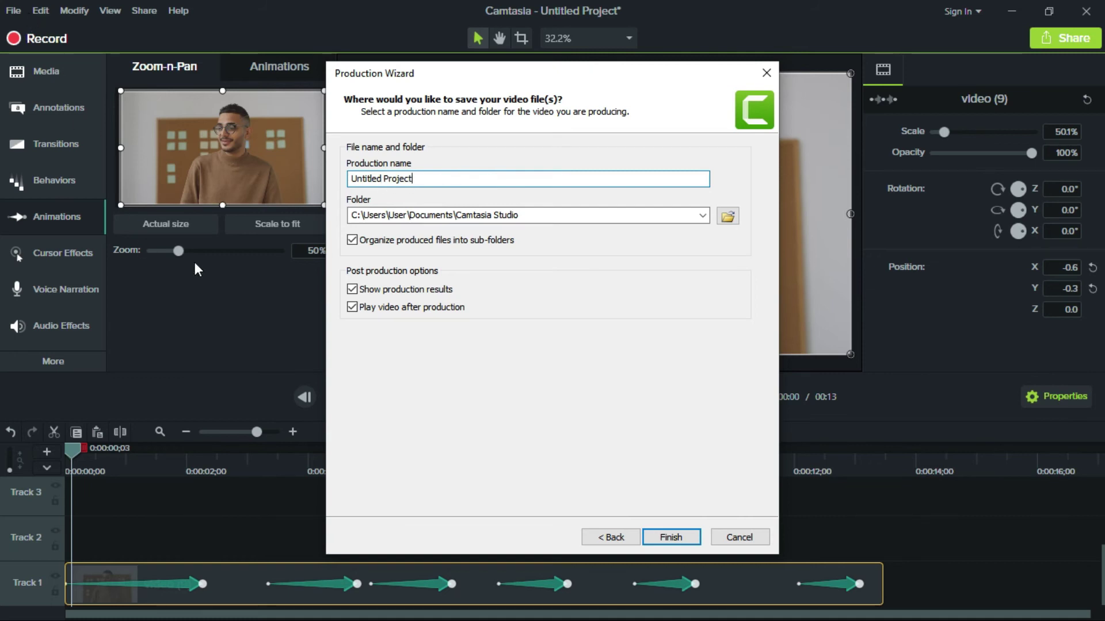
{"action": "left_click_drag", "start_coordinate": [419, 178], "coordinate": [310, 183]}
{"action": "key", "text": "BackSpace"}
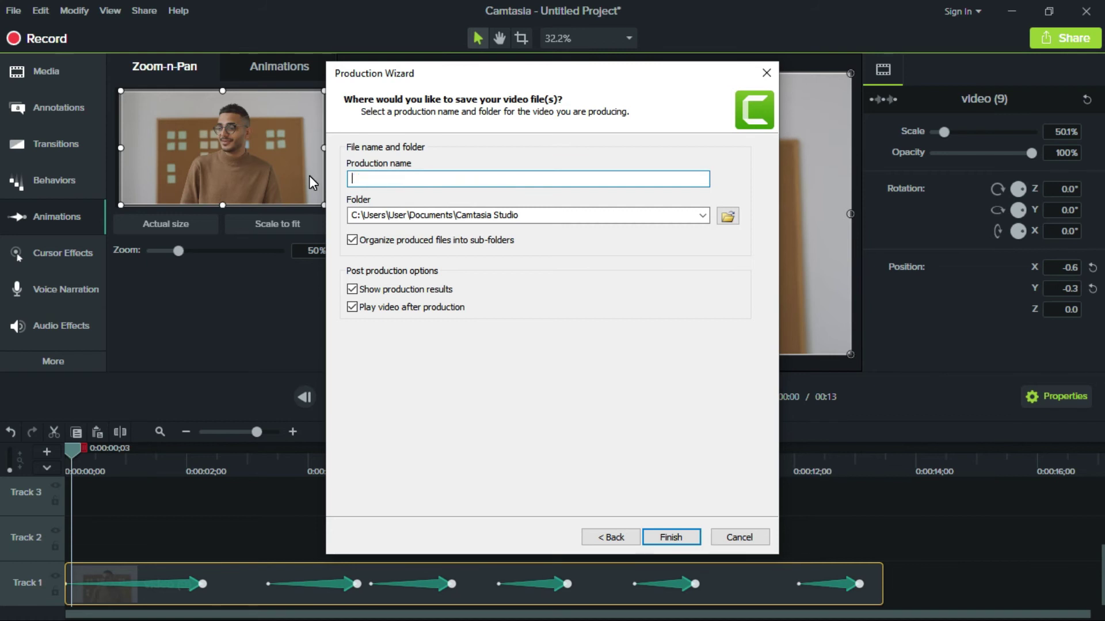
{"action": "type", "text": "Sample 1"}
{"action": "left_click", "coordinate": [671, 537]}
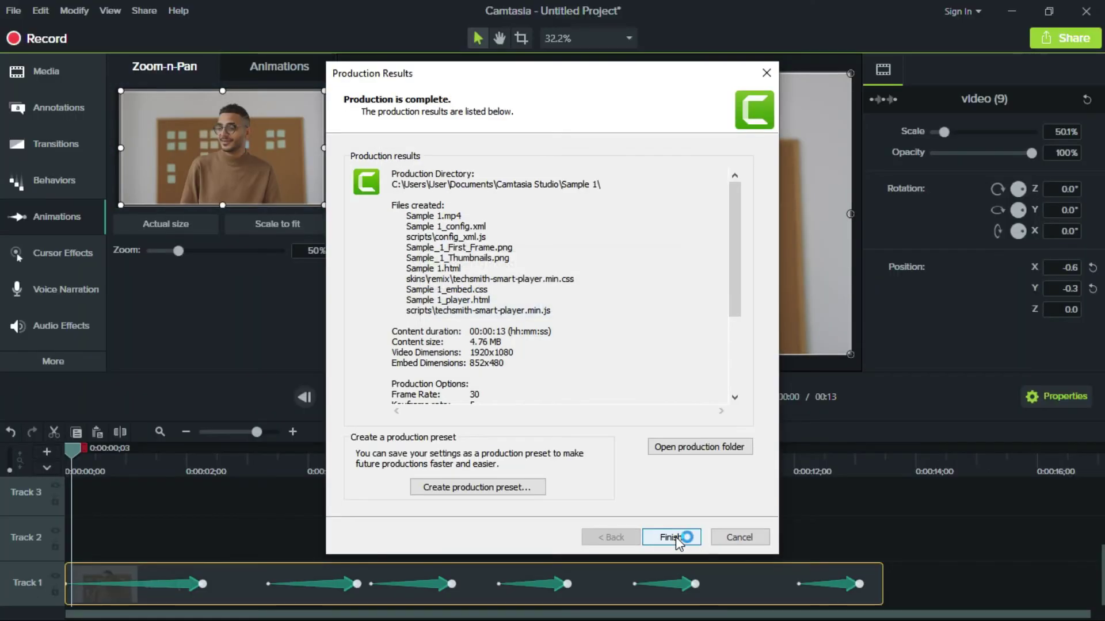
Close the browser preview of the produced video and finish the production results
{"action": "left_click", "coordinate": [675, 537]}
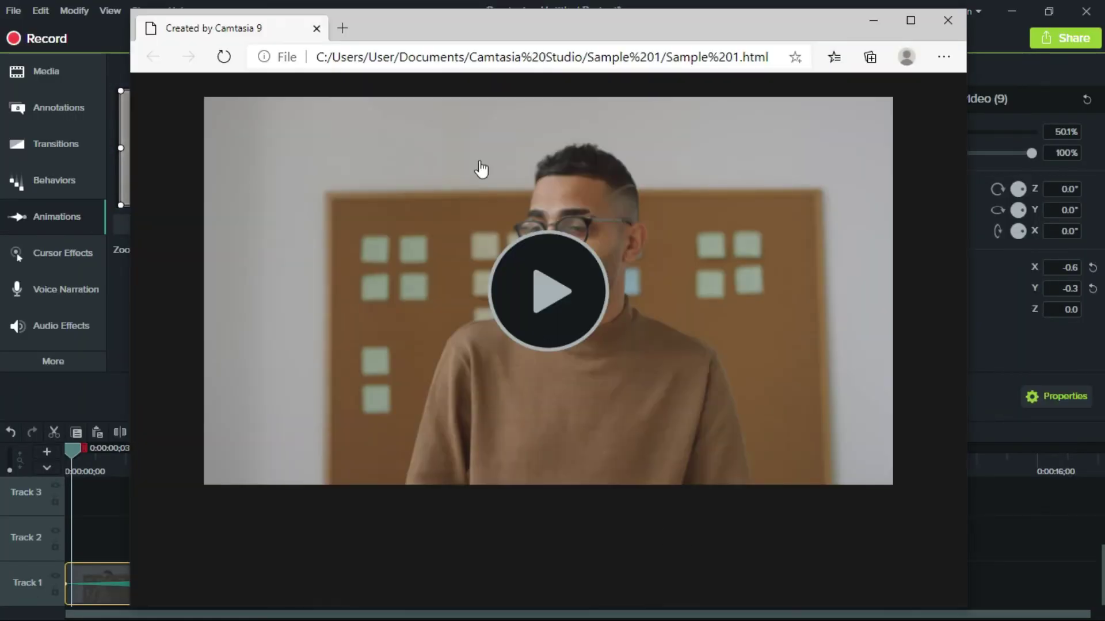
{"action": "left_click", "coordinate": [910, 20]}
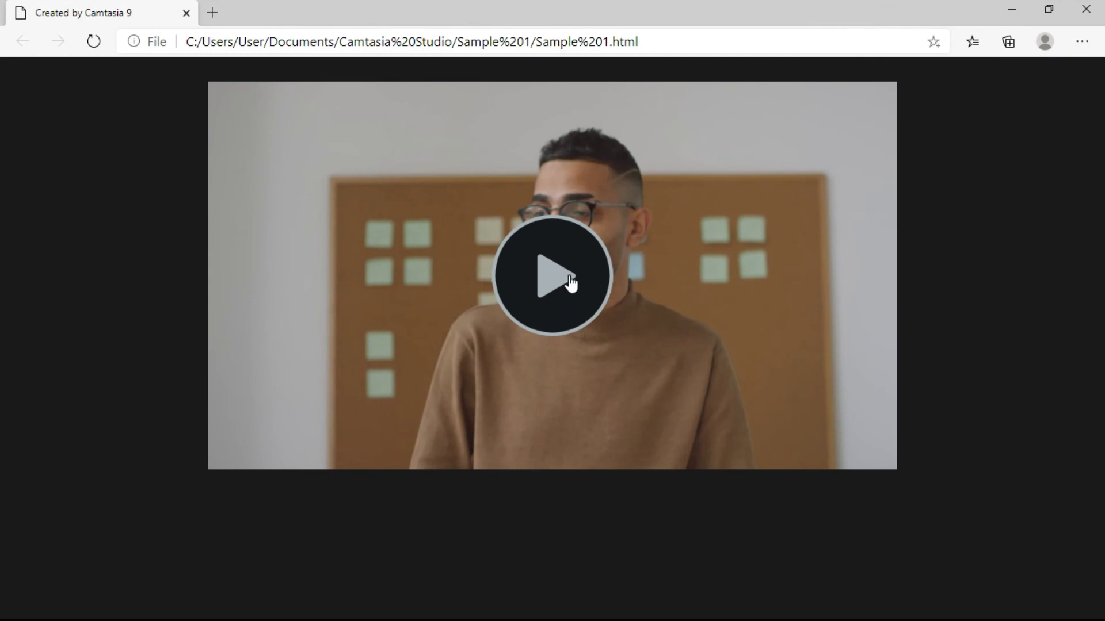
{"action": "left_click", "coordinate": [1085, 10]}
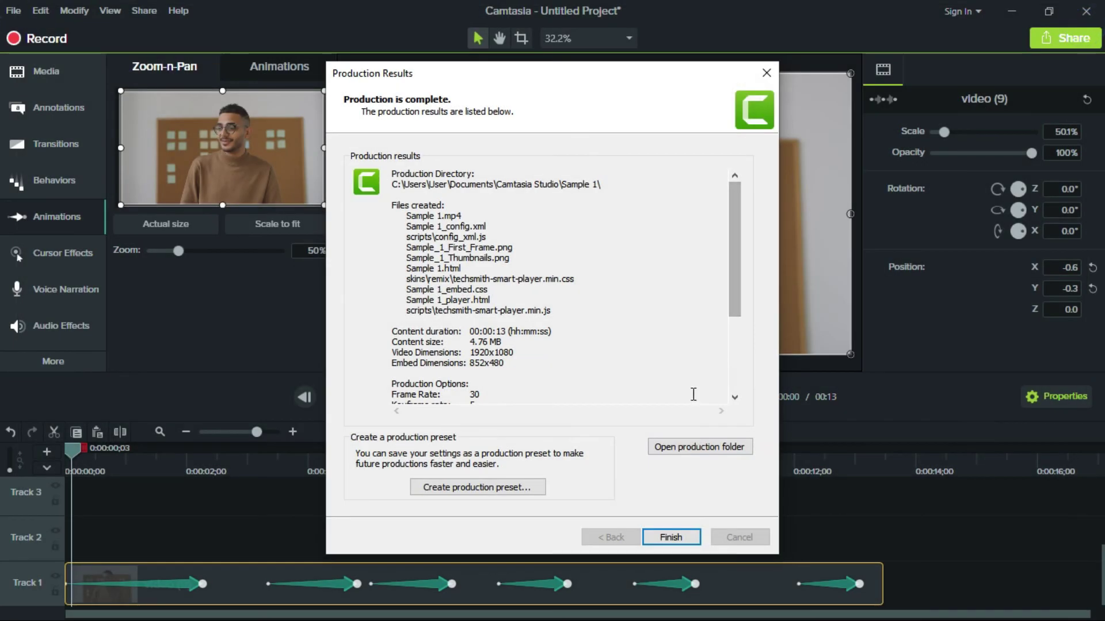
{"action": "left_click", "coordinate": [666, 538]}
Switch to File Explorer, open the Sample 1 folder in Documents > Camtasia Studio, and play the Sample 1 MP4 video
{"action": "left_click", "coordinate": [1011, 12]}
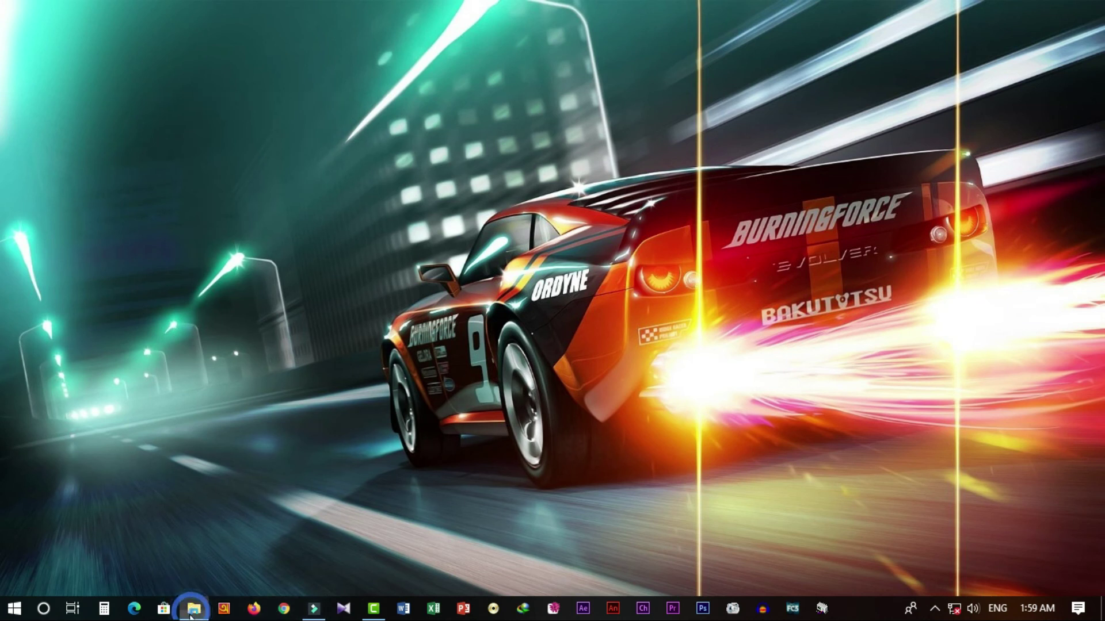
{"action": "left_click", "coordinate": [194, 608]}
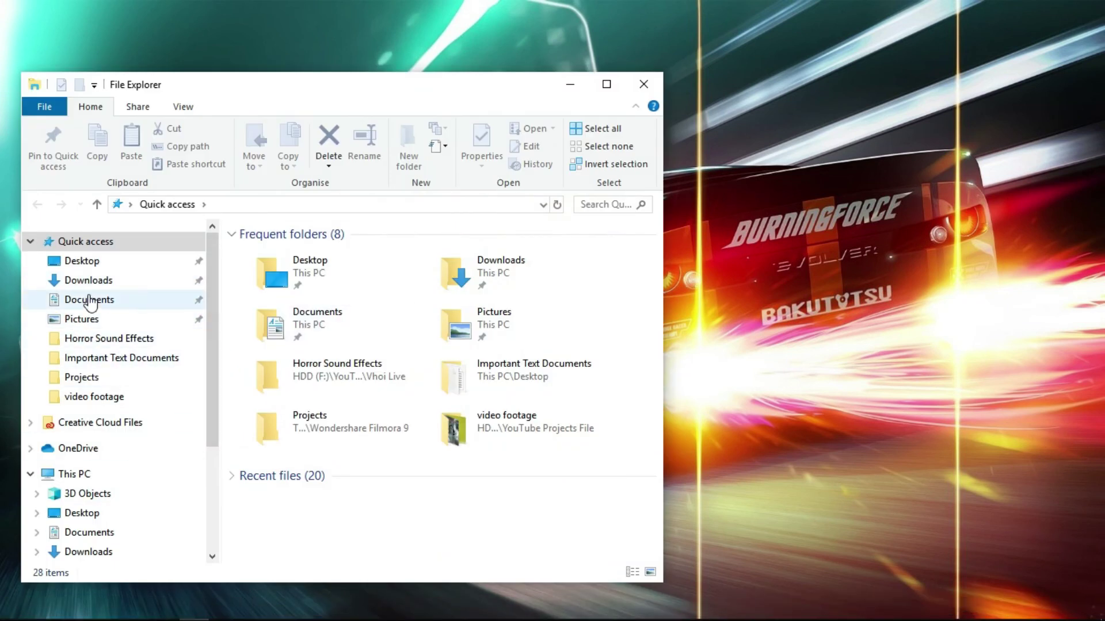
{"action": "left_click", "coordinate": [88, 296]}
{"action": "left_click", "coordinate": [265, 305]}
{"action": "double_click", "coordinate": [265, 306]}
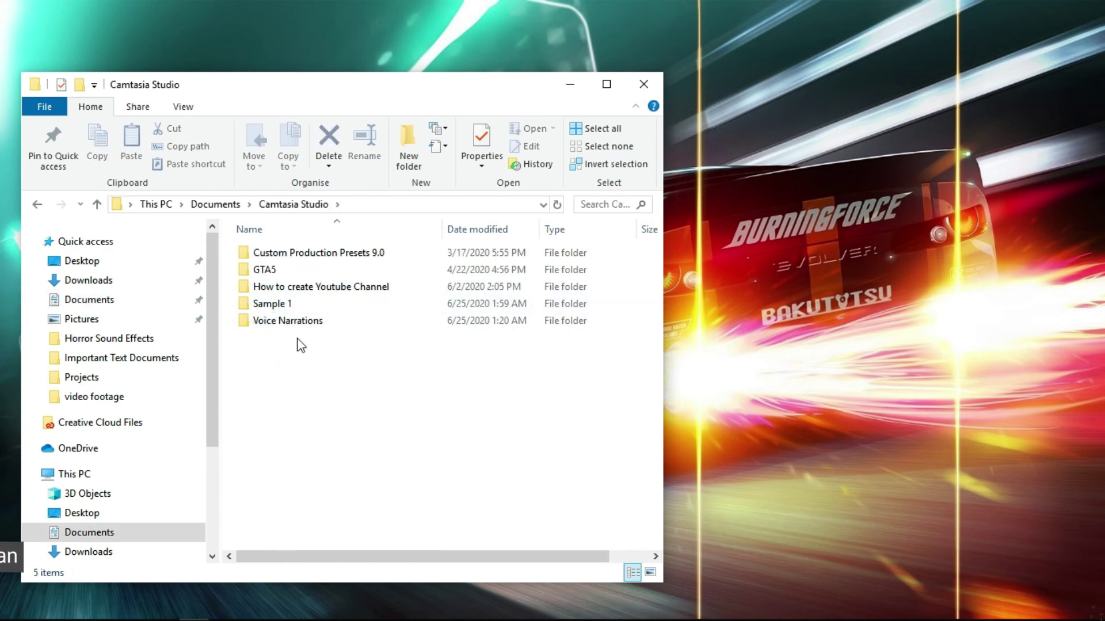
{"action": "double_click", "coordinate": [278, 306]}
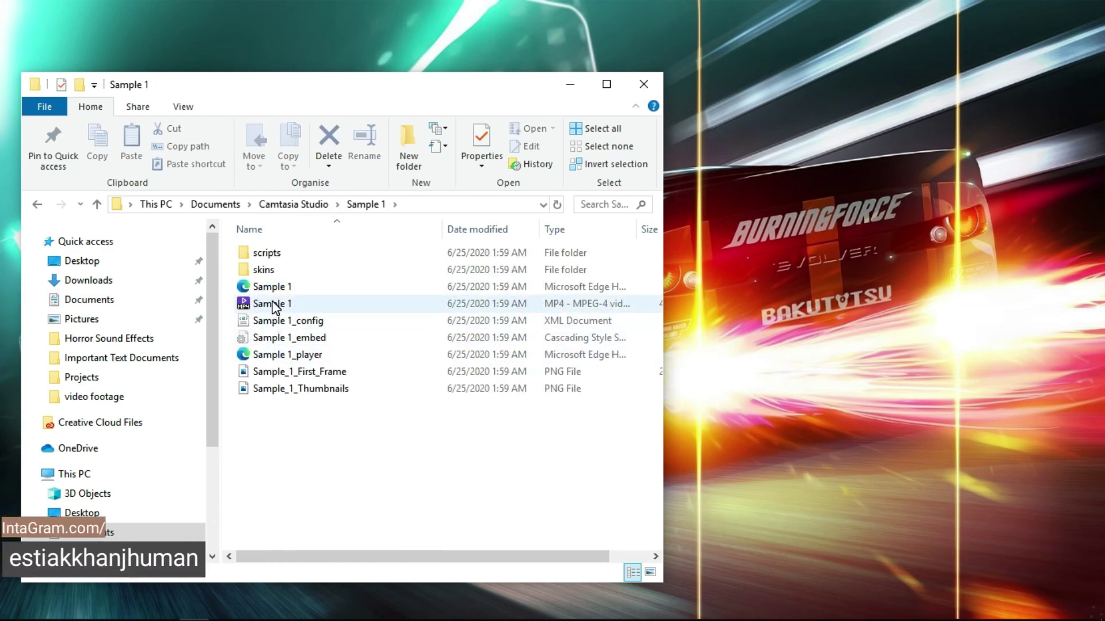
{"action": "left_click", "coordinate": [331, 309]}
{"action": "double_click", "coordinate": [330, 309]}
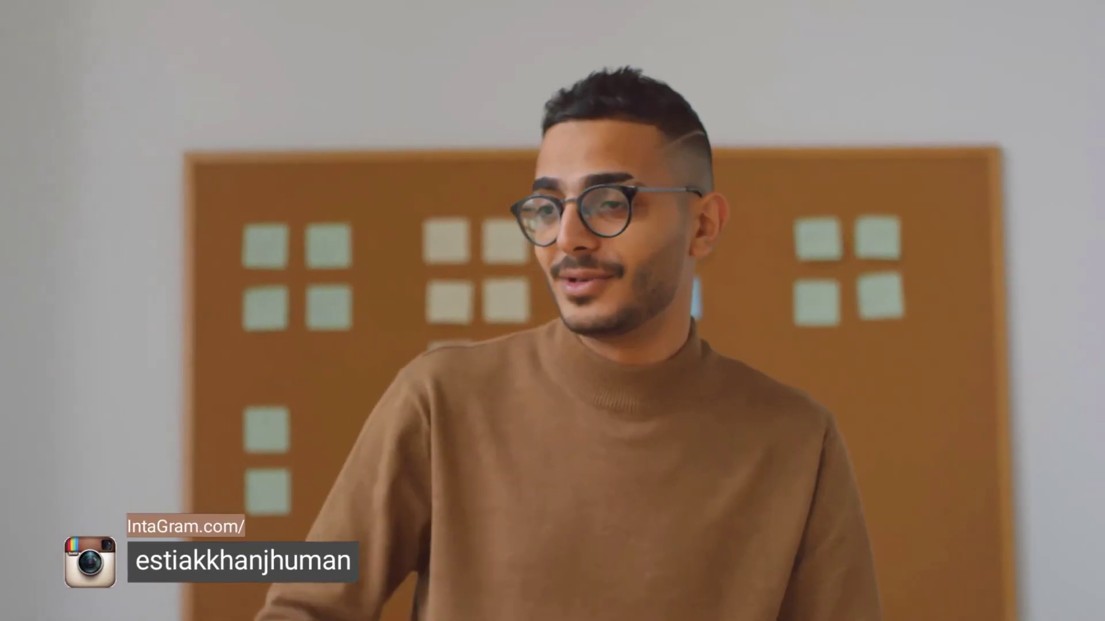